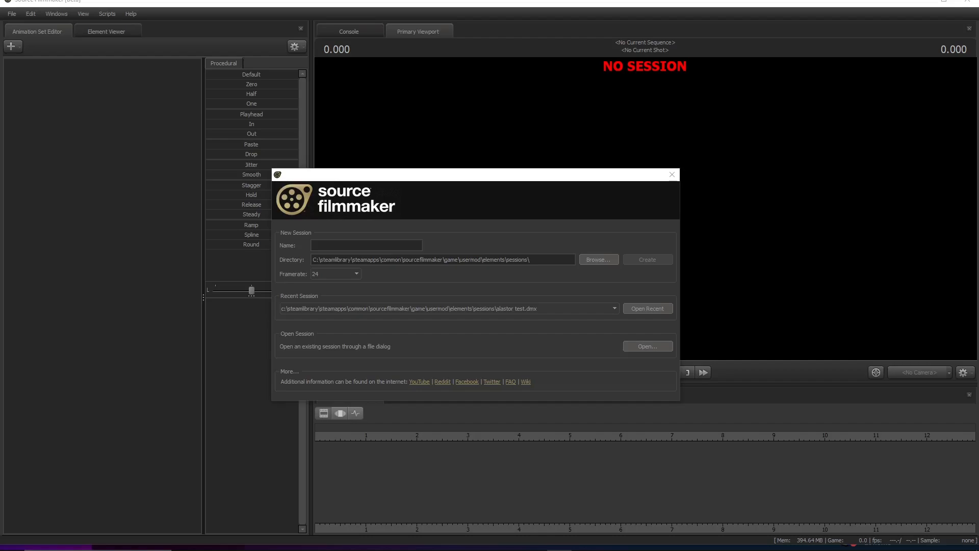
- Create a new session named tutorial 1 with a framerate of 60
left_click(379, 248)
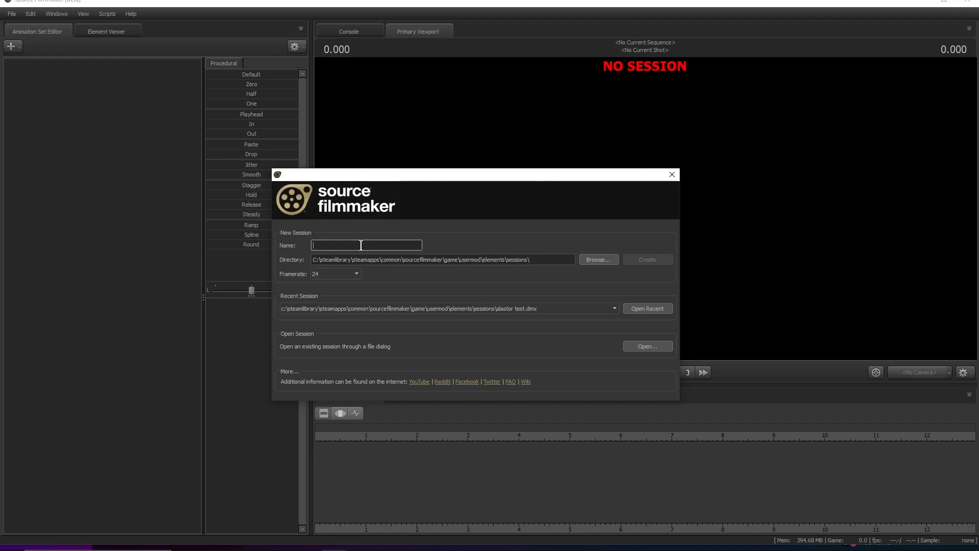
type("tutorial 1")
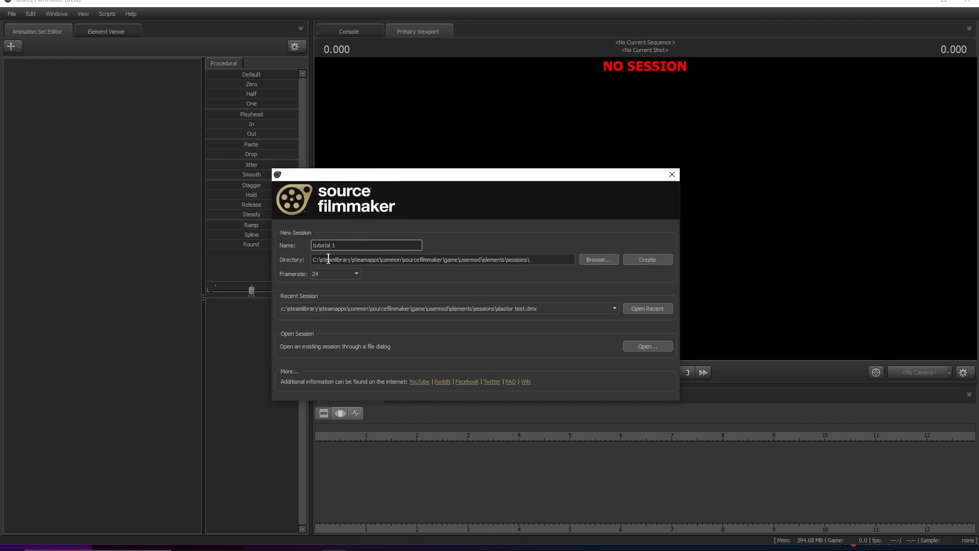
left_click(334, 274)
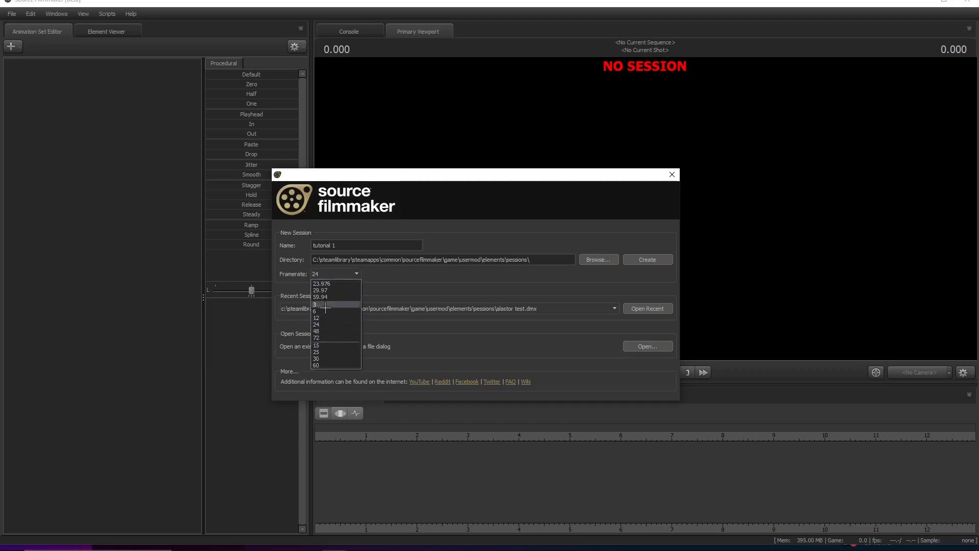
left_click(324, 364)
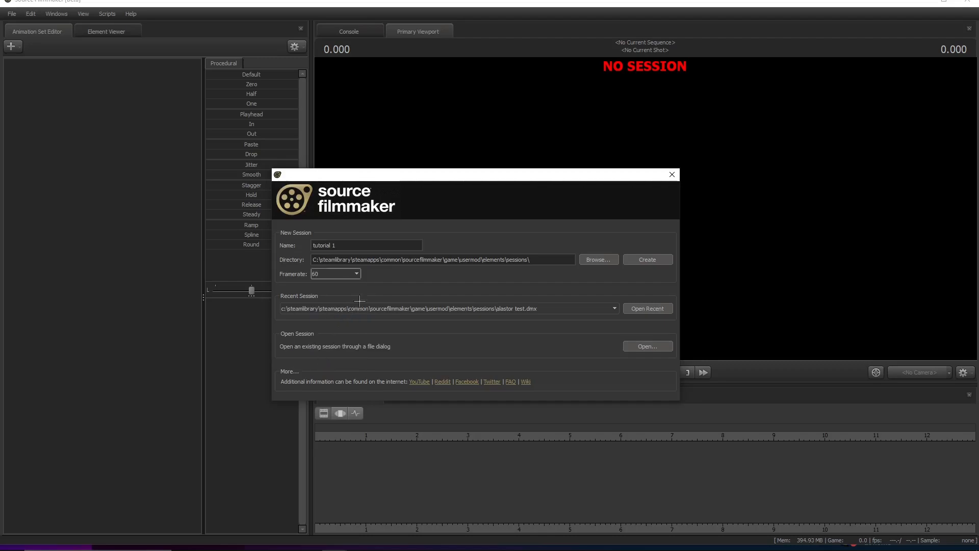
left_click(640, 260)
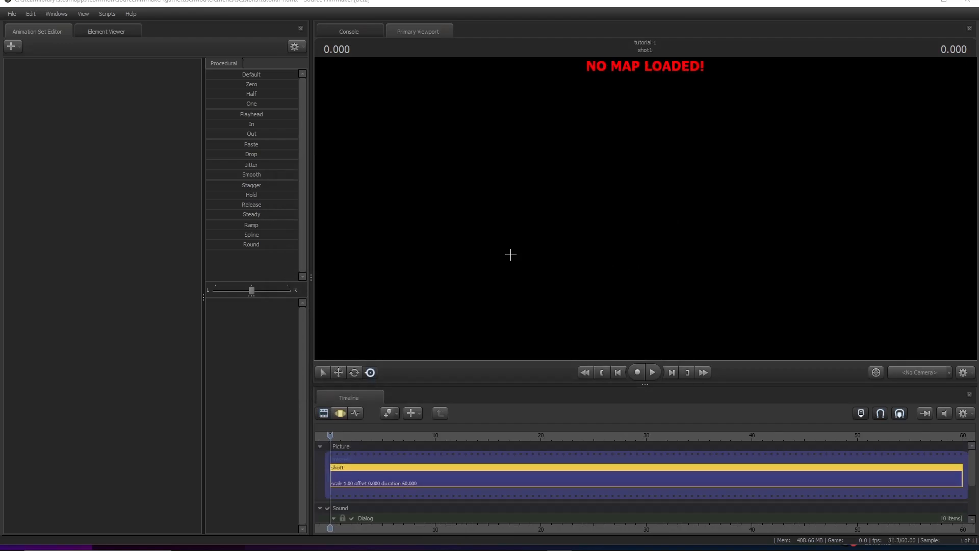
- Load the black_void.bsp map into the session
right_click(510, 254)
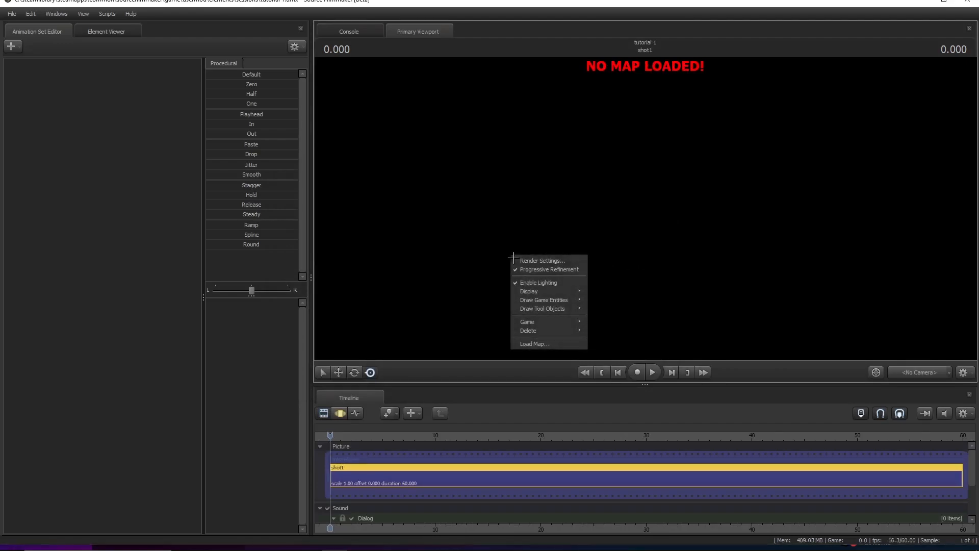
left_click(544, 341)
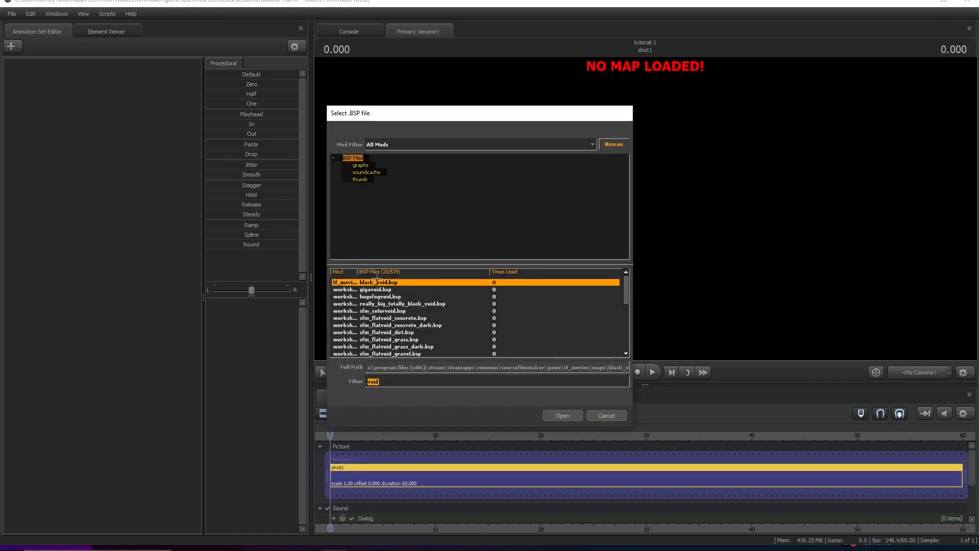
left_click(606, 415)
key("Return")
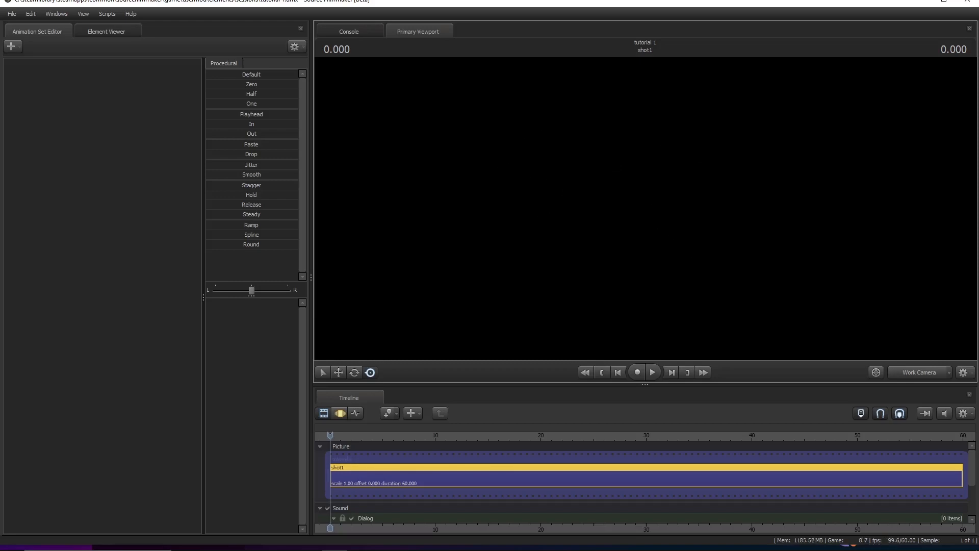
- Disable lighting in the primary viewport so the map is displayed unlit
right_click(544, 150)
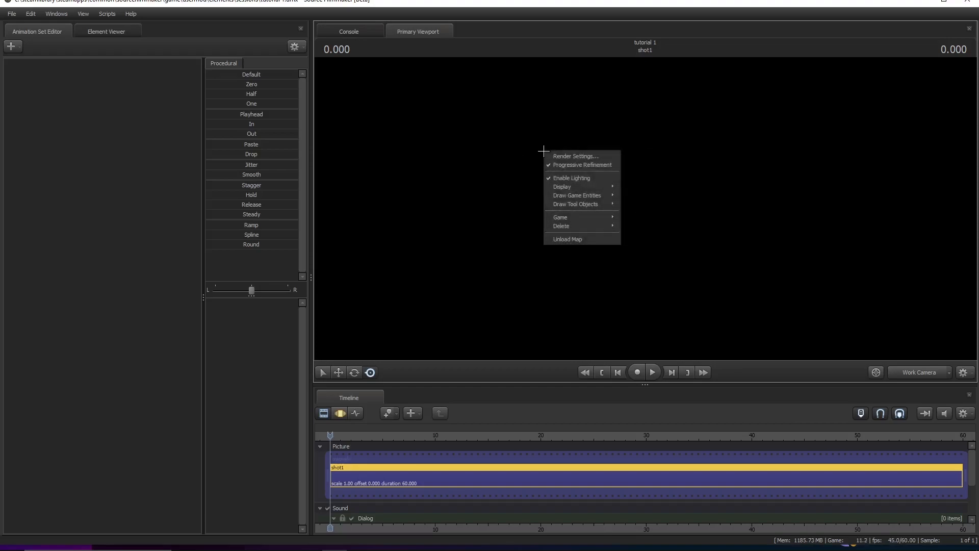
left_click(562, 177)
left_click_drag(645, 208, 620, 201)
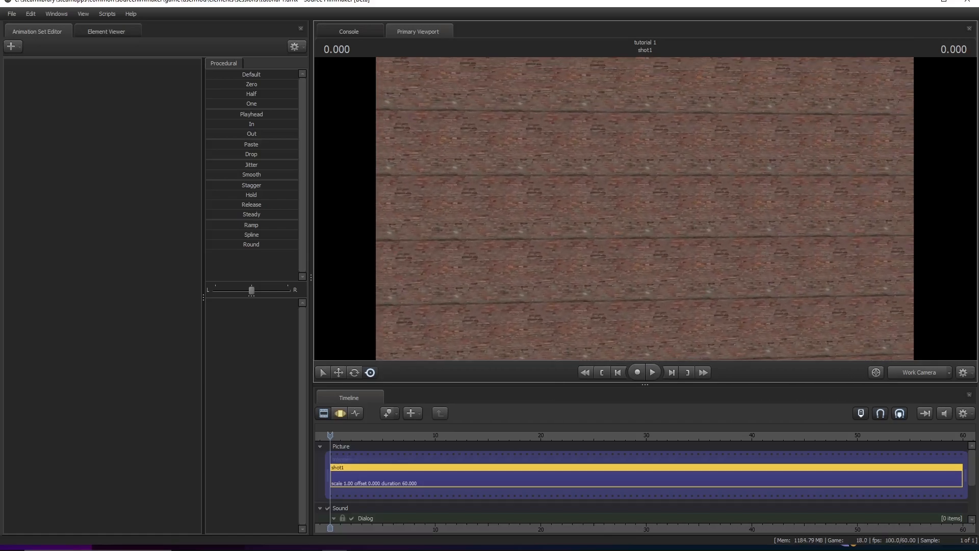
- Turn off progressive refinement and ambient occlusion in the viewport's render settings
right_click(545, 208)
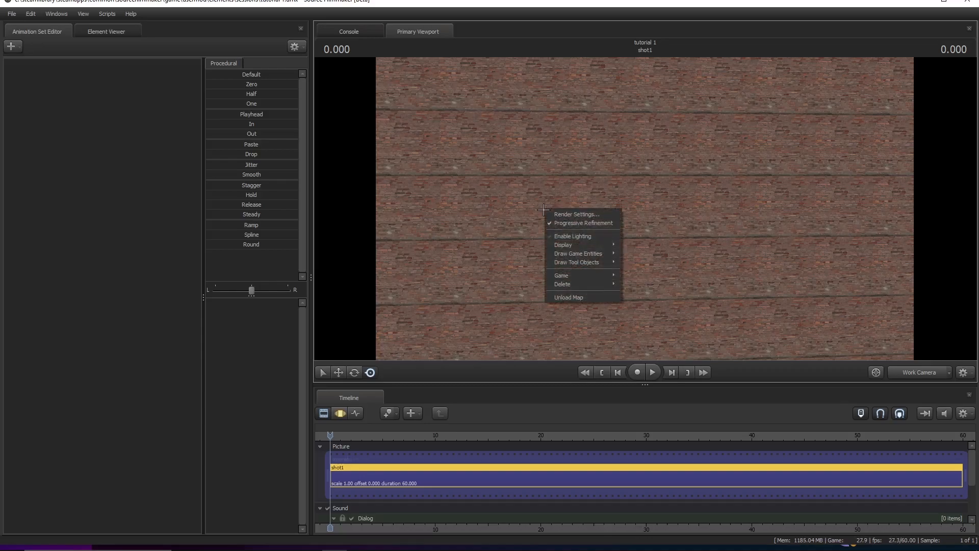
left_click(571, 213)
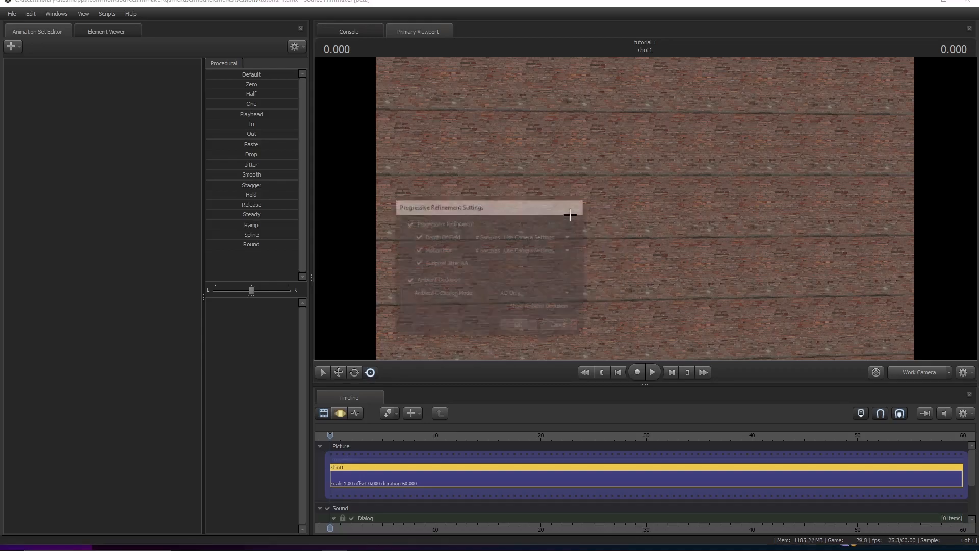
left_click(410, 223)
left_click(408, 280)
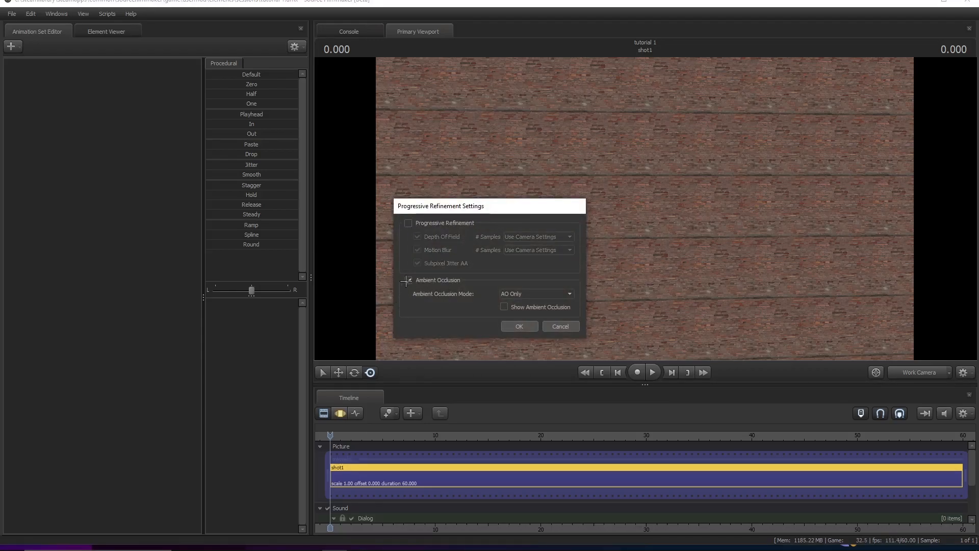
left_click(516, 327)
left_click_drag(561, 274, 485, 273)
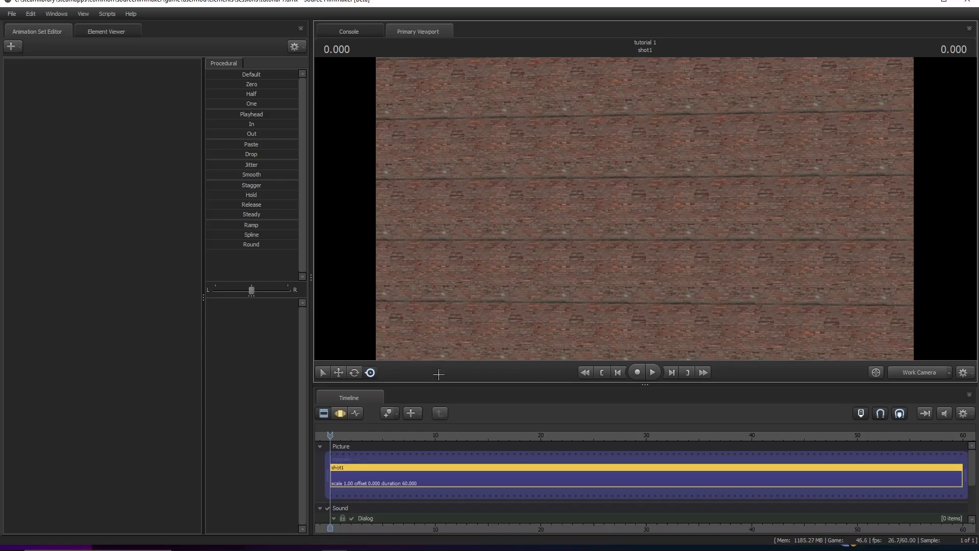
- Look at the timeline in the Graph Editor and switch it back to the Motion Editor
key("F3")
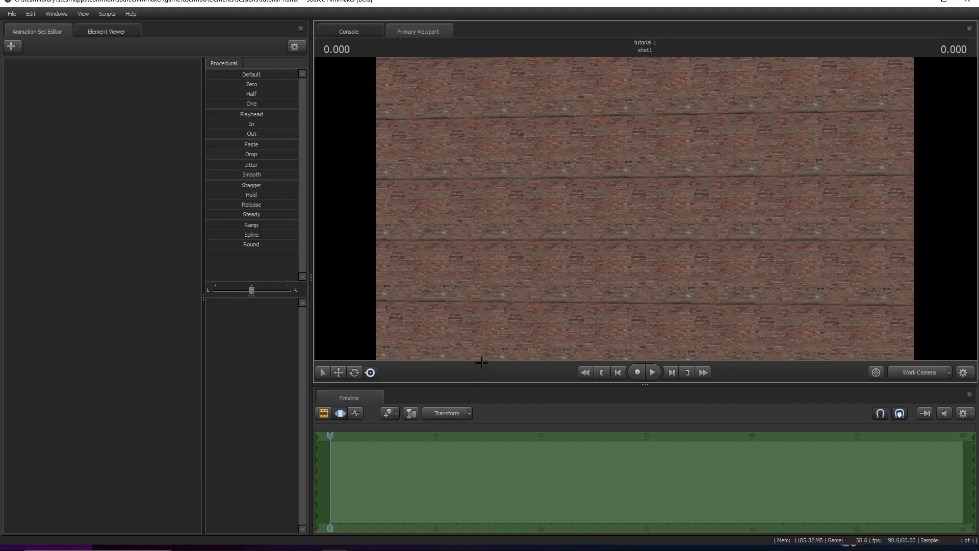
key("F4")
middle_click_drag(331, 526, 493, 473)
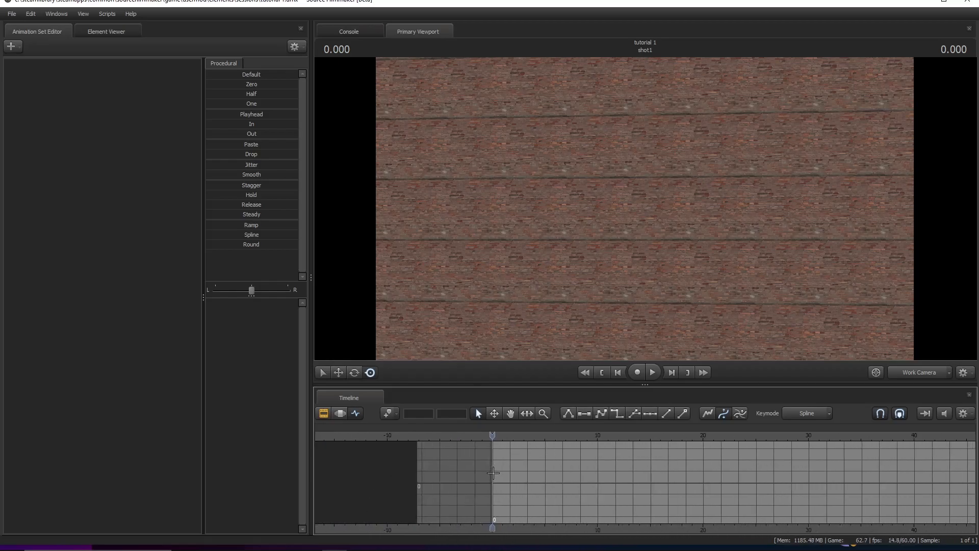
key("F3")
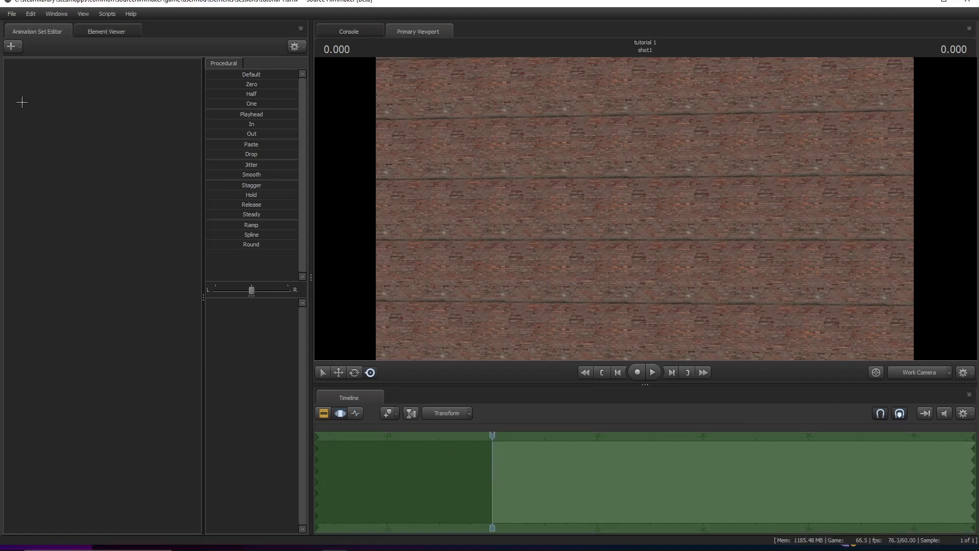
- Create an animation set for a new camera and turn off the scene hierarchy display in the animation set list
left_click(12, 46)
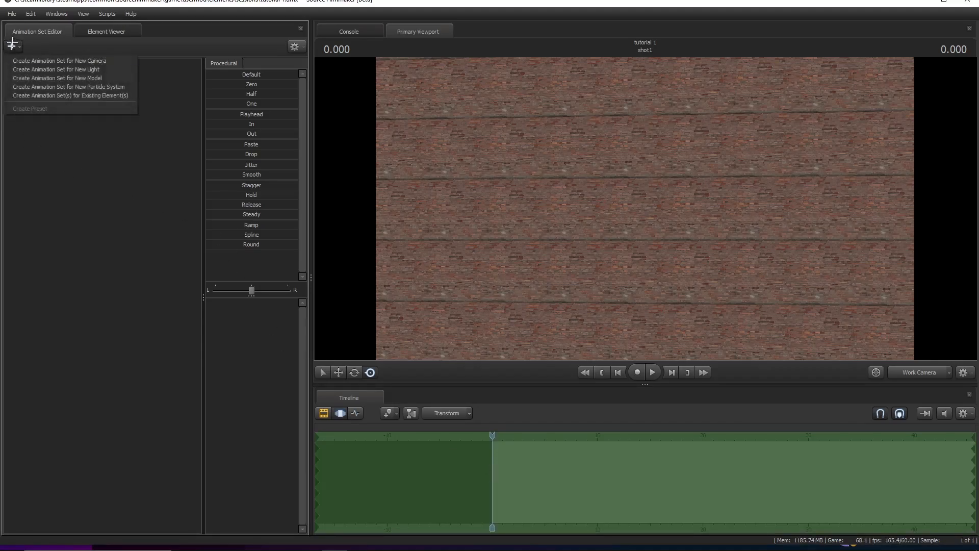
left_click(68, 60)
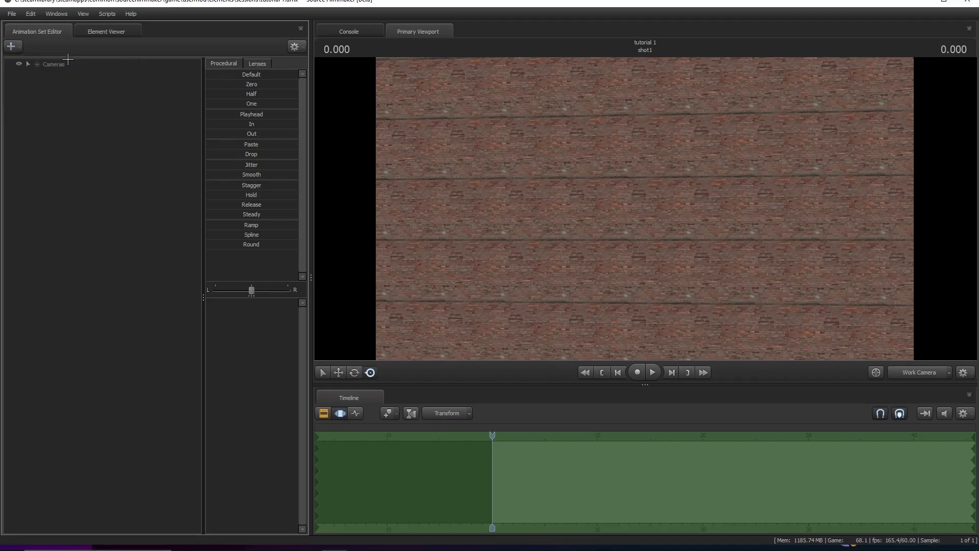
left_click(294, 46)
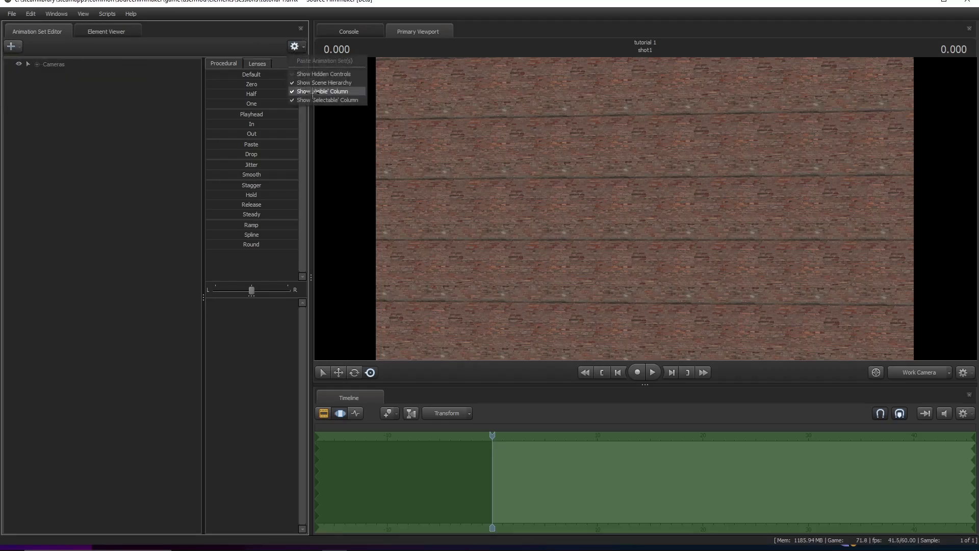
left_click(317, 81)
left_click(53, 64)
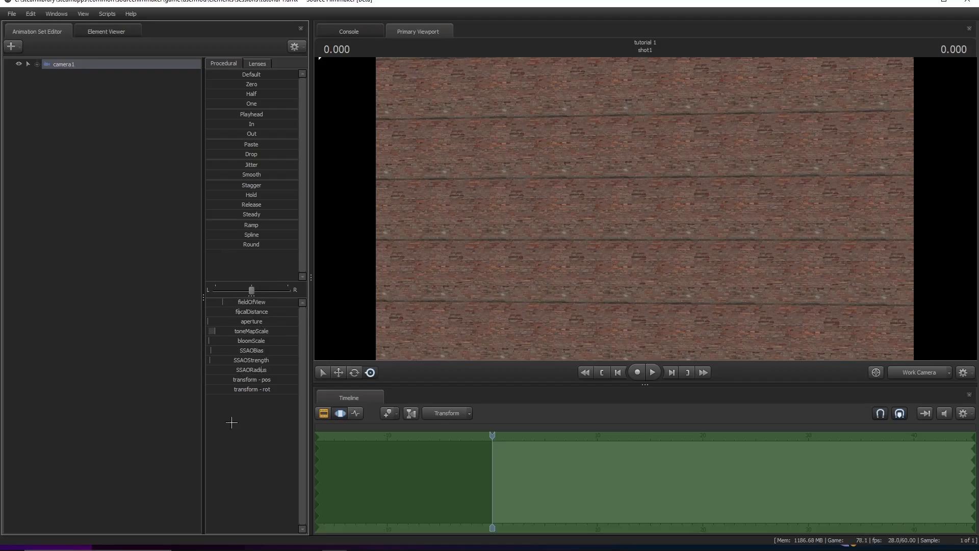
left_click_drag(252, 322, 251, 348)
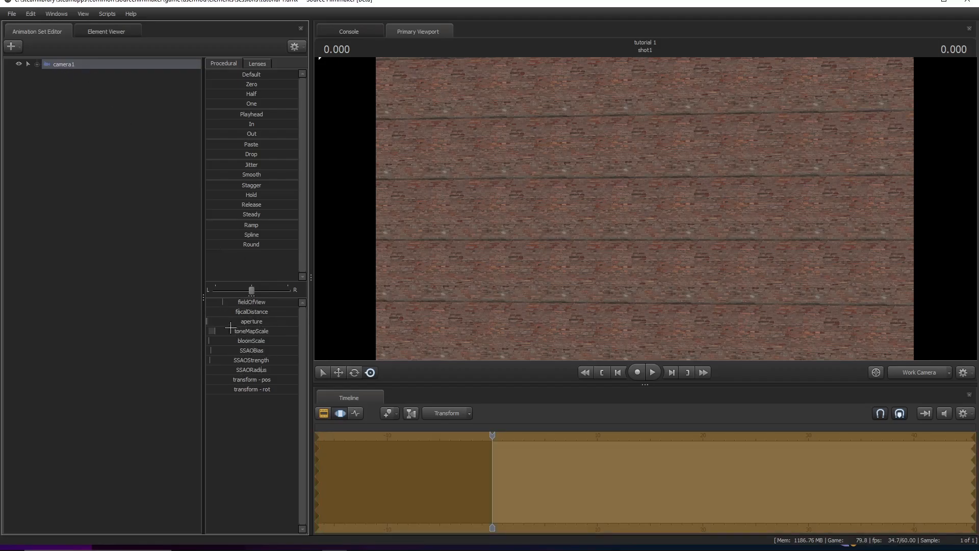
key("ctrl+z")
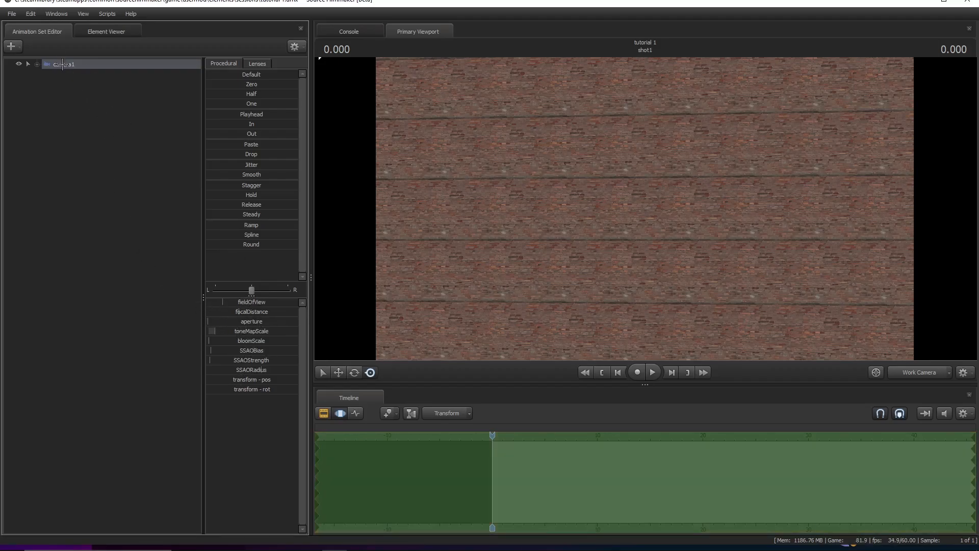
- Show the view through camera1 in the primary viewport and clear the animation set selection
left_click_drag(63, 64, 551, 219)
left_click(92, 130)
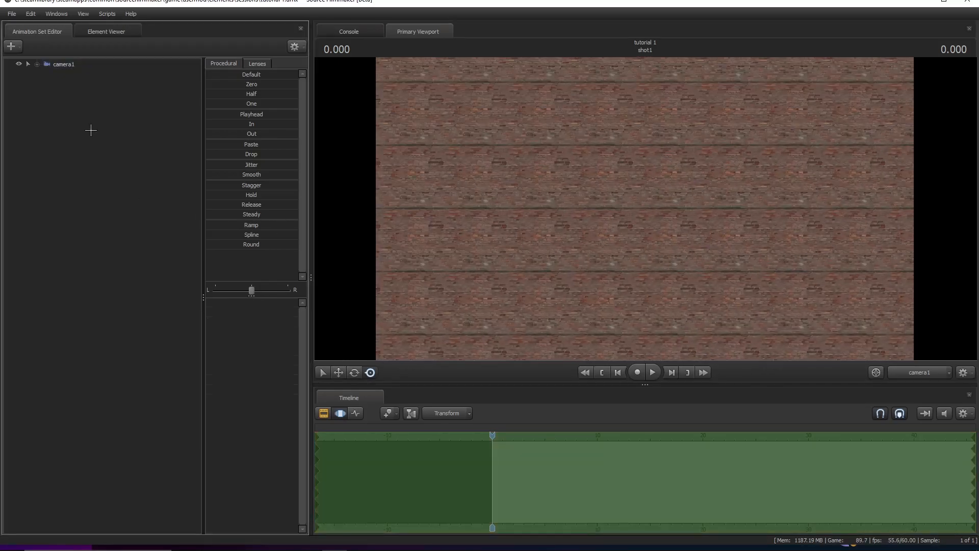
- Create an animation set for a new model, filtering the models by "team vr" and loading the fnaf1 accuracy foxy.mdl
left_click(11, 46)
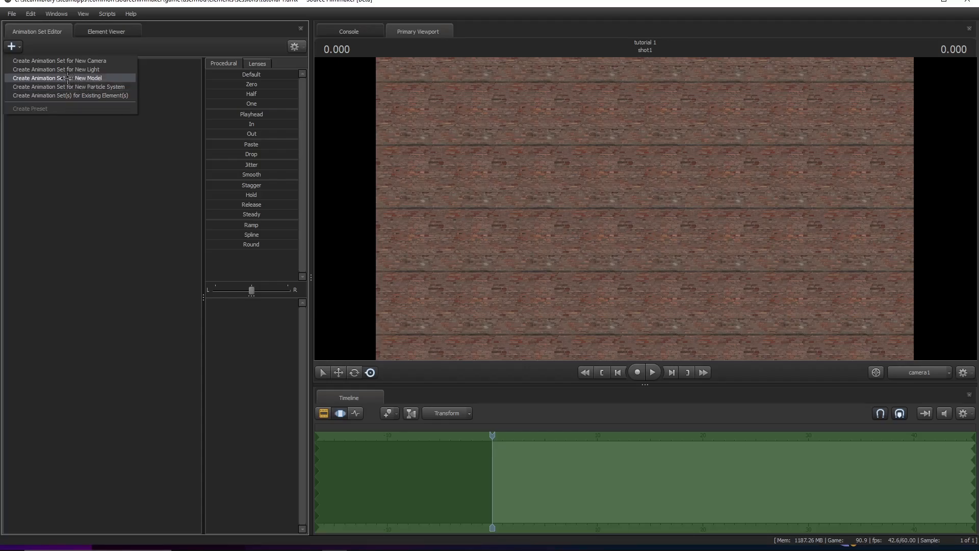
left_click(68, 78)
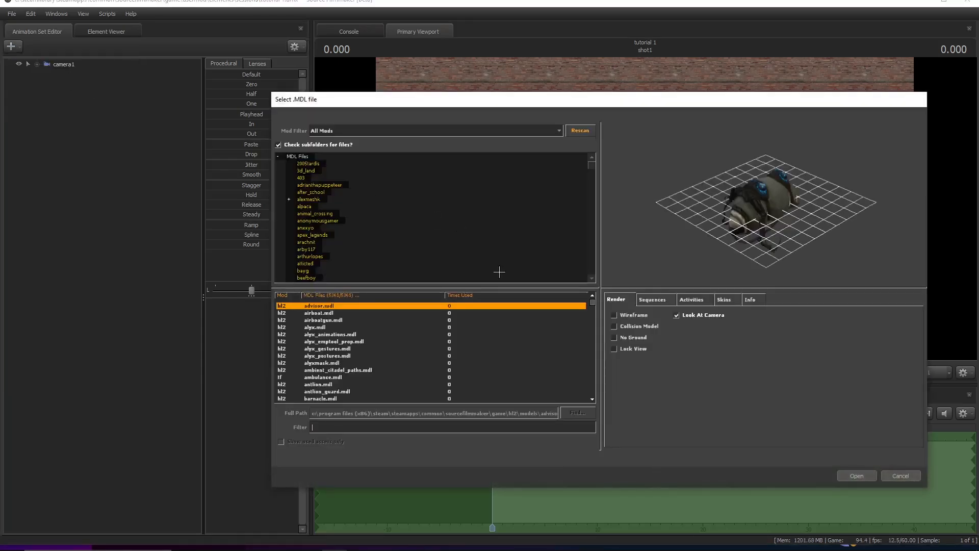
left_click_drag(391, 97, 323, 64)
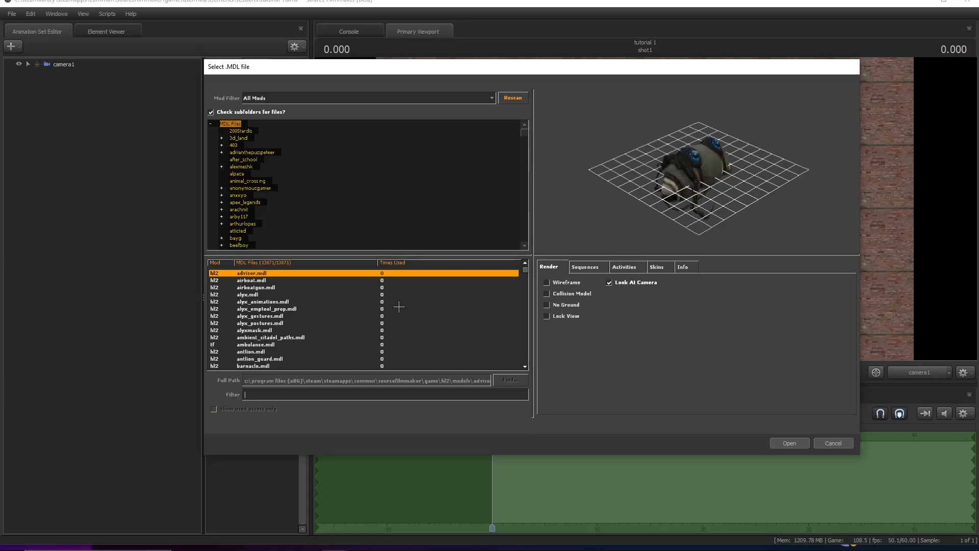
type("team vr")
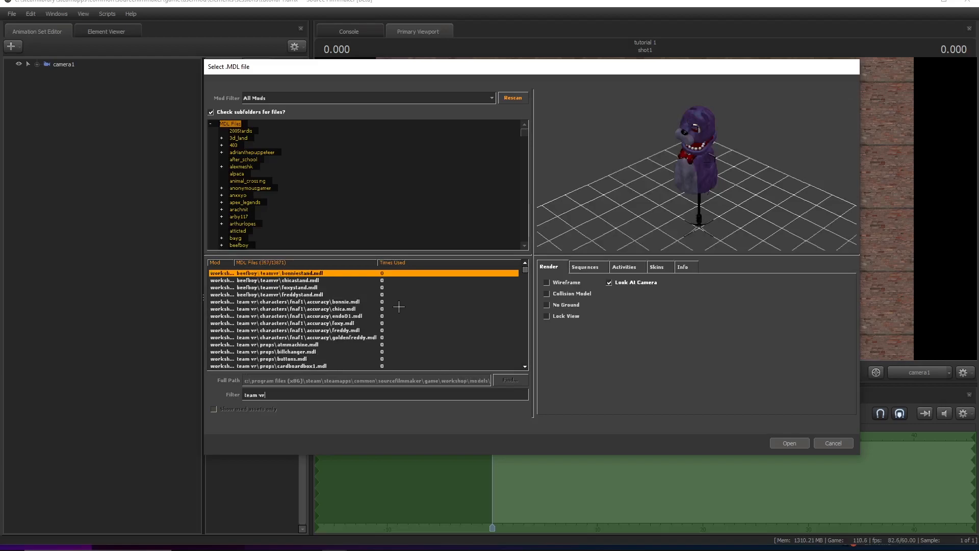
left_click(334, 310)
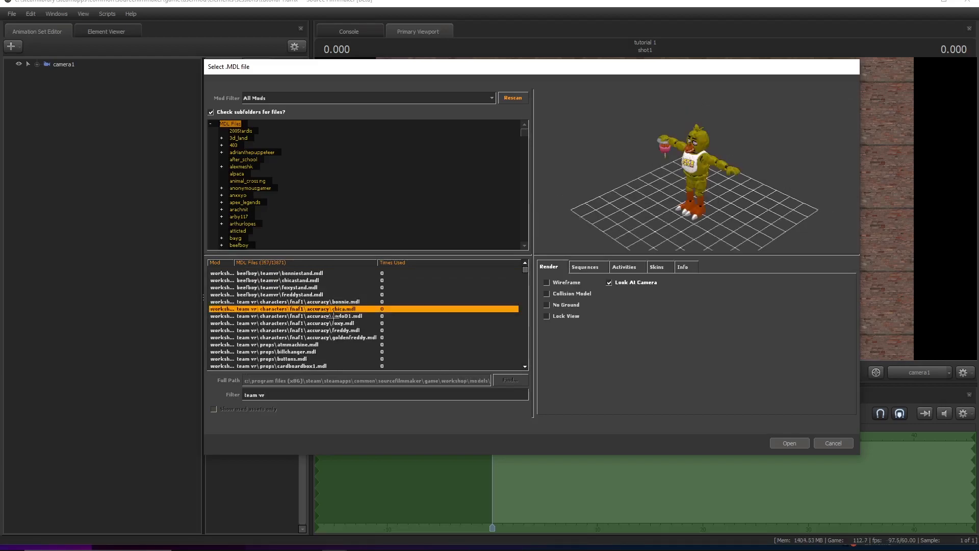
left_click(334, 323)
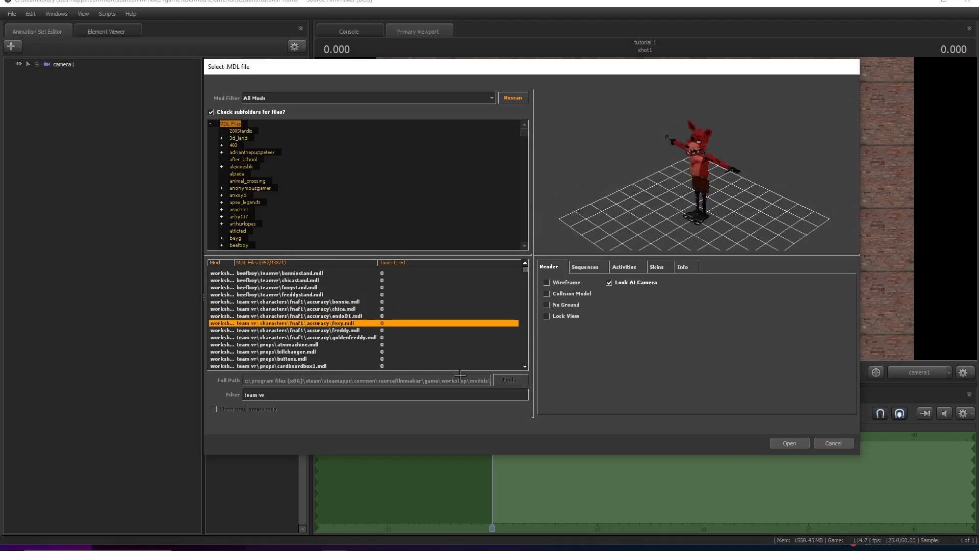
left_click(803, 444)
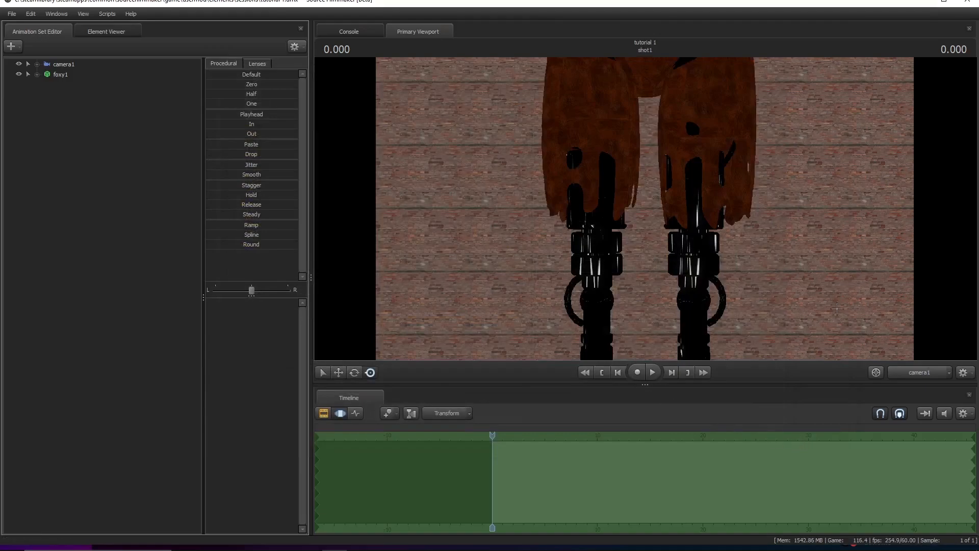
- Switch the viewport to the work camera and fly around the scene to examine the Foxy model and camera1
left_click(912, 372)
left_click_drag(815, 325, 846, 309)
key("s")
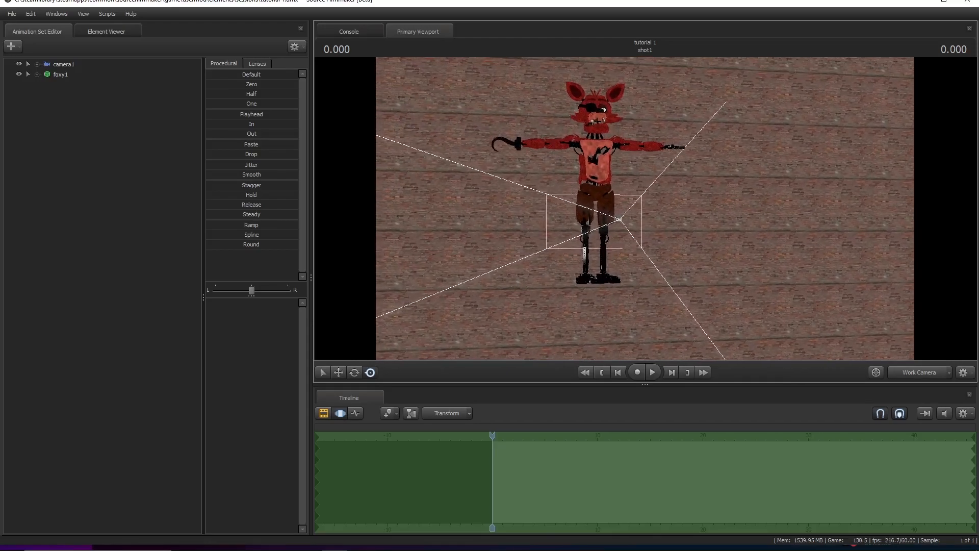
key("x")
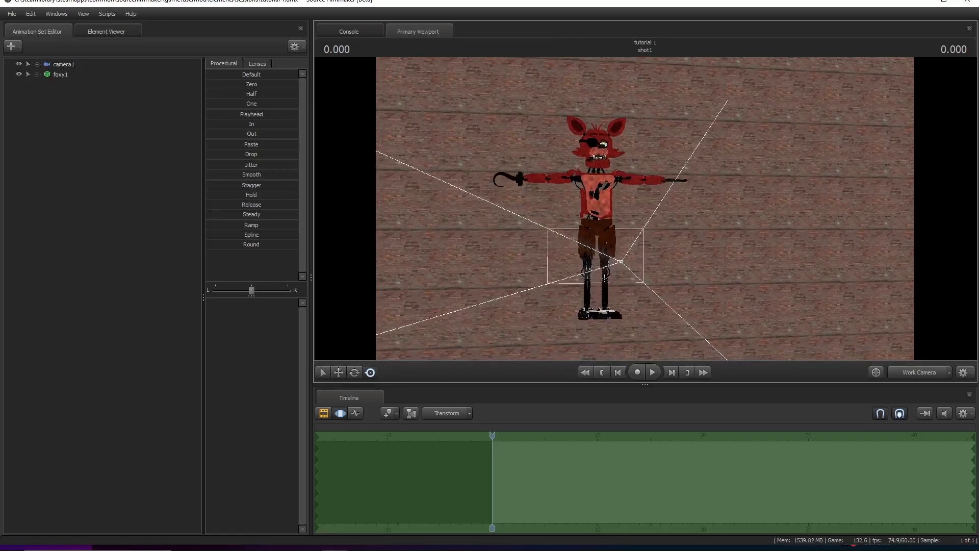
key("w")
key("d")
key("a")
key("s")
key("w")
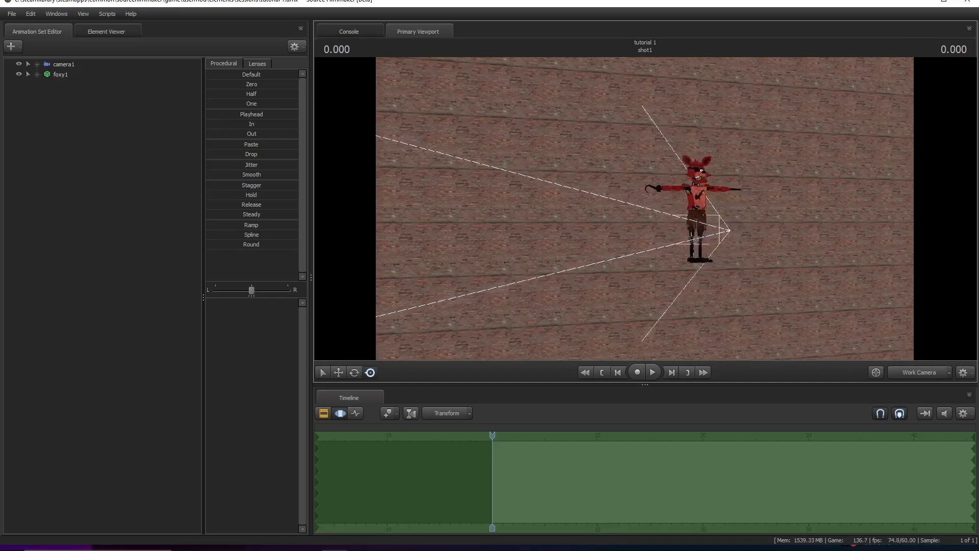
key("s")
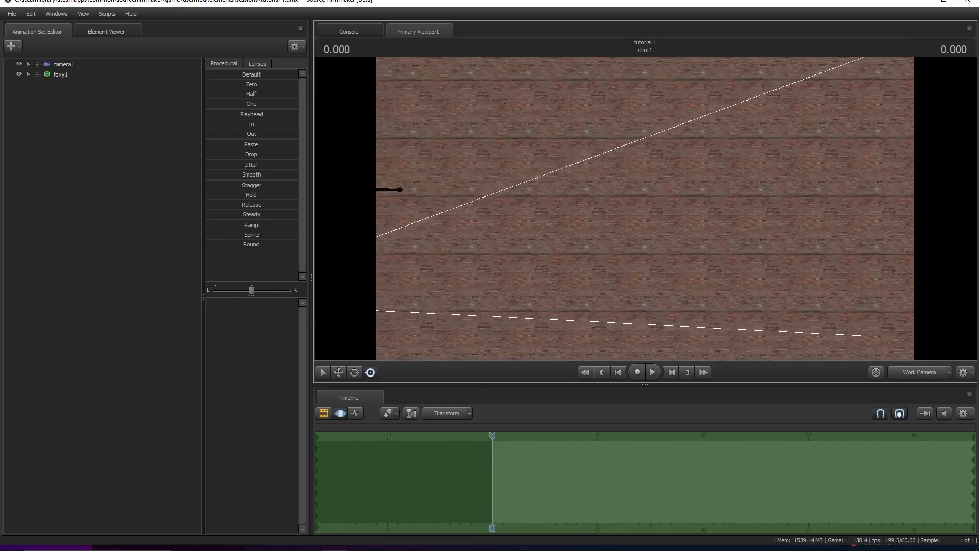
- Select the Foxy model's bip_pelvis bone in the viewport and dismiss the browser notification
key("a")
key("w")
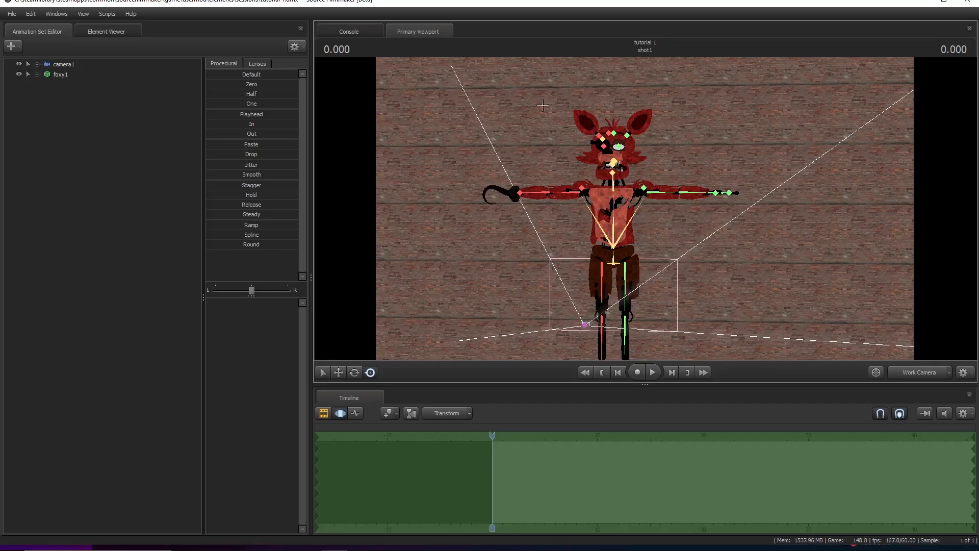
left_click(612, 257)
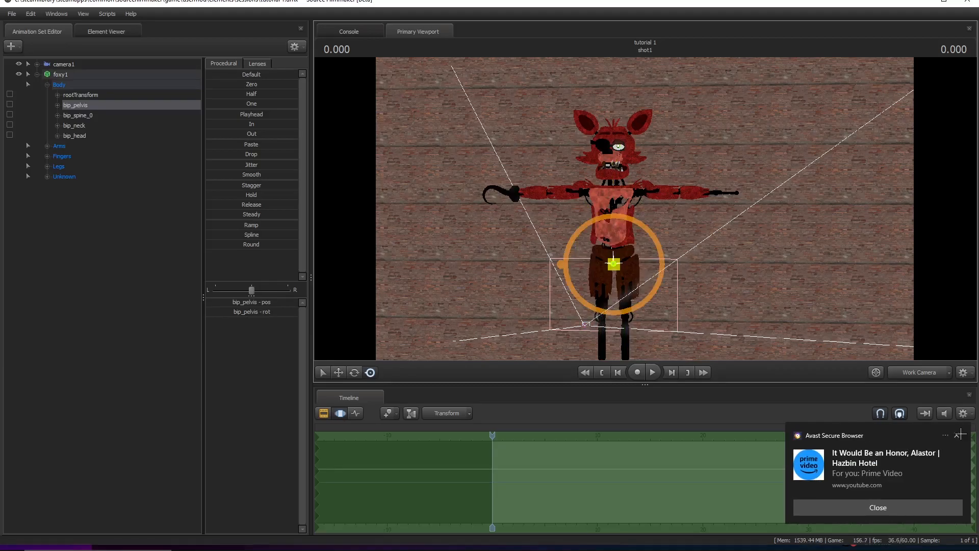
left_click(961, 434)
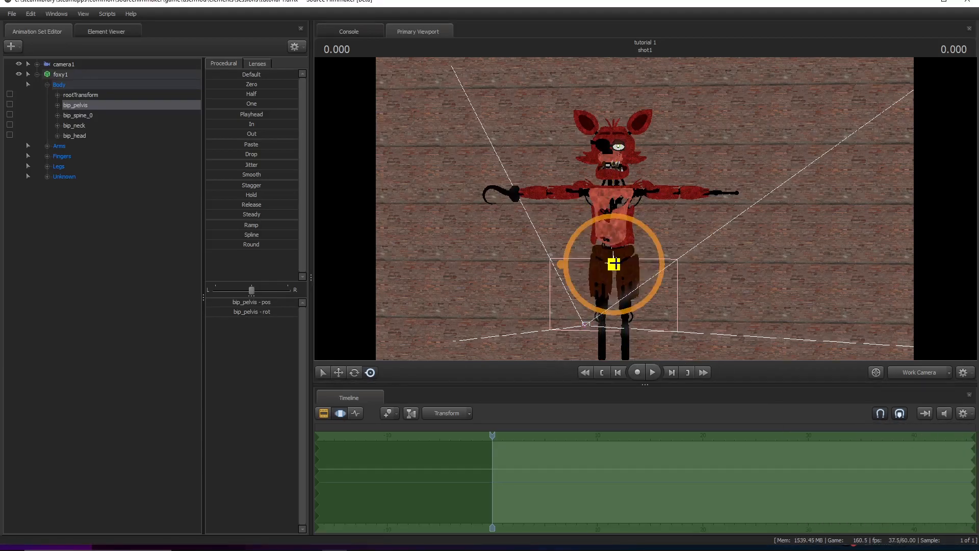
- Examine the Foxy model from another angle and select its rootTransform at the feet with the move manipulator active
key("ctrl")
left_click_drag(722, 204, 685, 305)
left_click(644, 279, "ctrl")
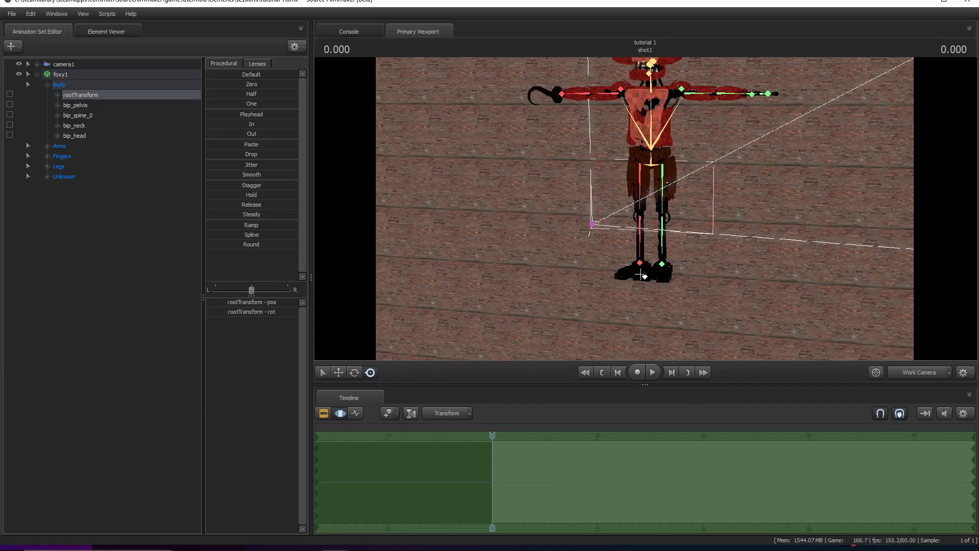
left_click(652, 164, "ctrl")
left_click_drag(659, 165, 570, 210)
key("w")
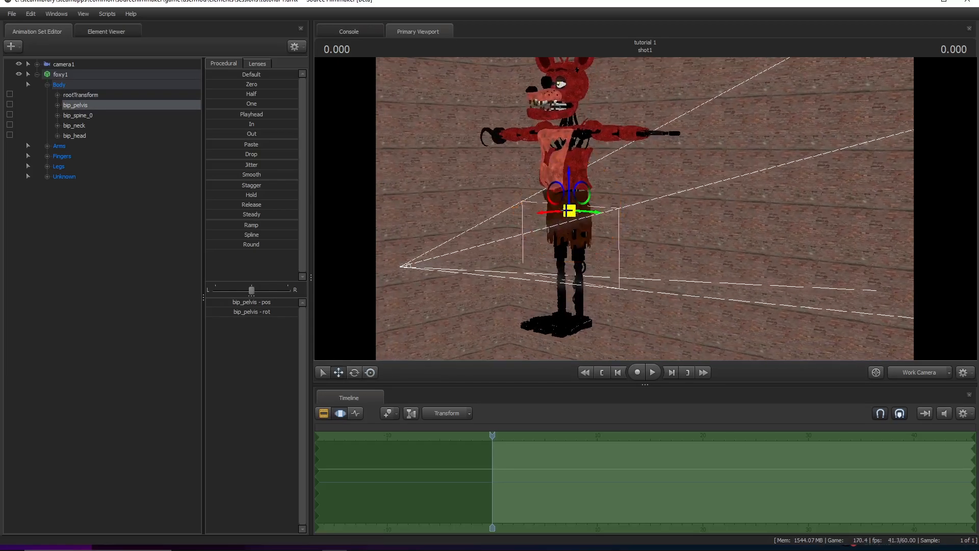
left_click(552, 328, "ctrl")
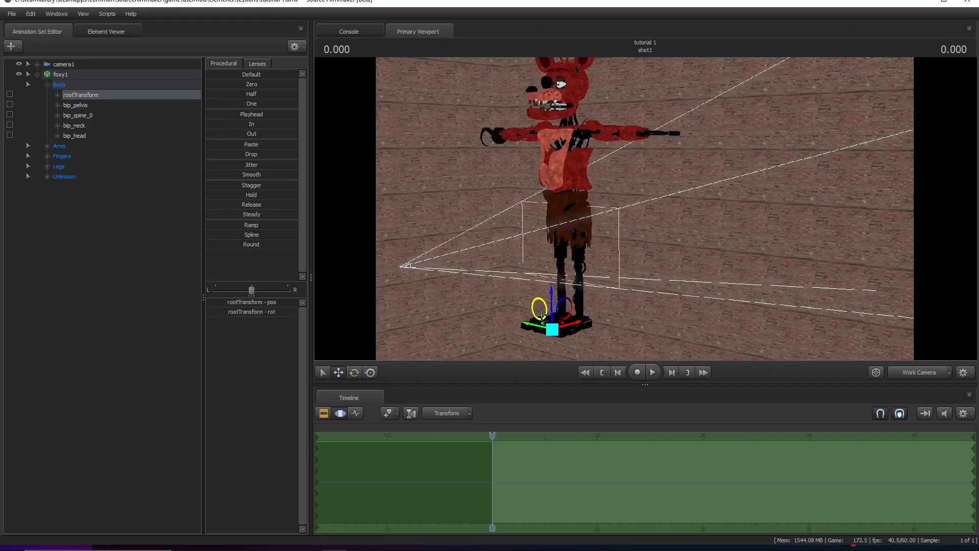
- Move the Foxy model down by its rootTransform until its head and chest are framed in camera1's view
left_click(895, 375)
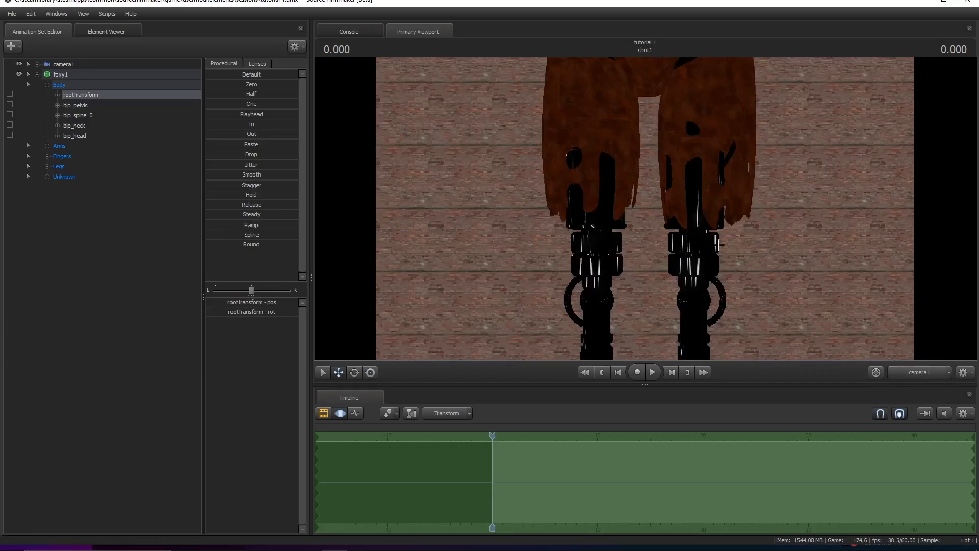
left_click(919, 374)
left_click_drag(575, 310, 612, 384)
left_click(916, 372)
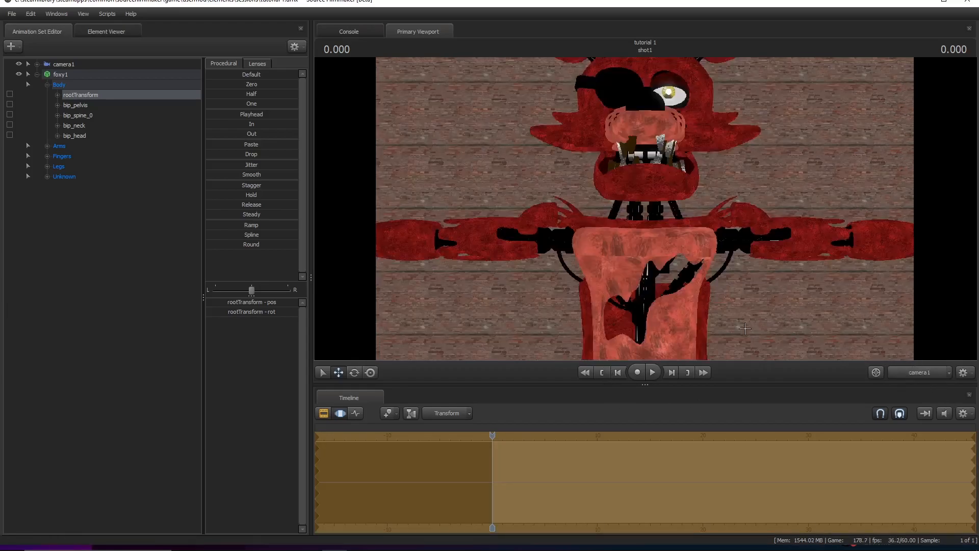
- Select camera1, reposition it to film Foxy's head from the side, and return the viewport to the work camera
left_click_drag(66, 64, 750, 128)
left_click_drag(644, 208, 555, 224)
left_click(918, 372)
left_click_drag(682, 304, 659, 306)
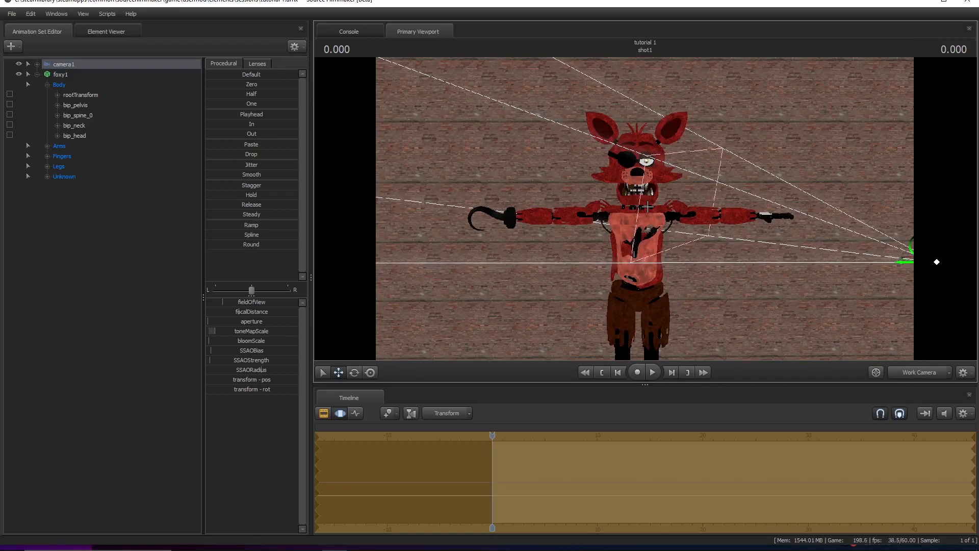
- Tilt Foxy's upper body slightly forward by rotating the bip_spine_0 bone with the screen rotate manipulator
key("ctrl")
left_click(637, 283)
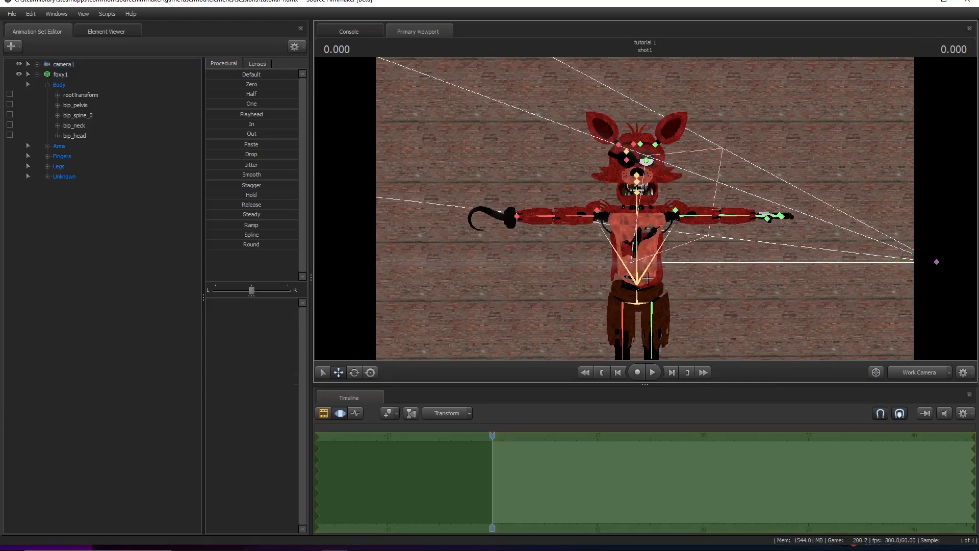
key("e")
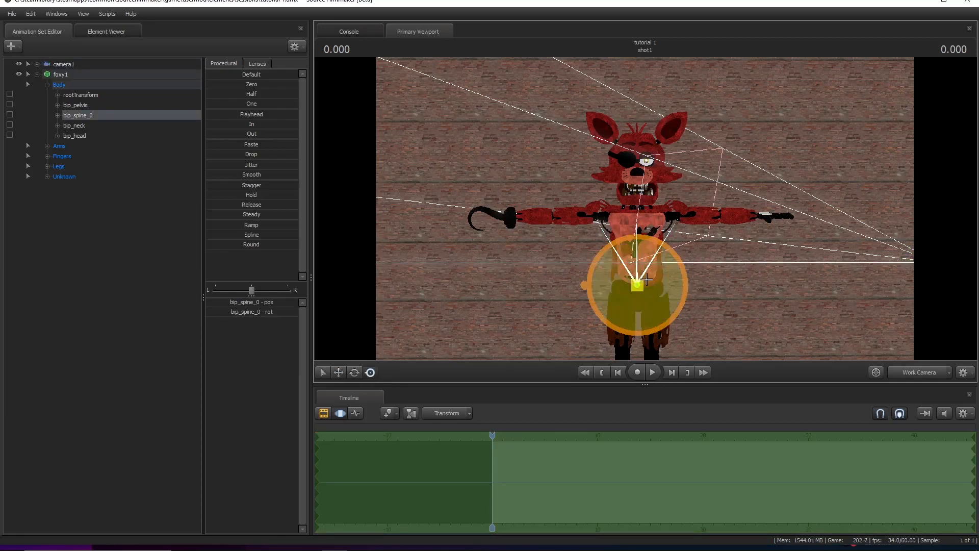
left_click_drag(647, 268, 644, 296)
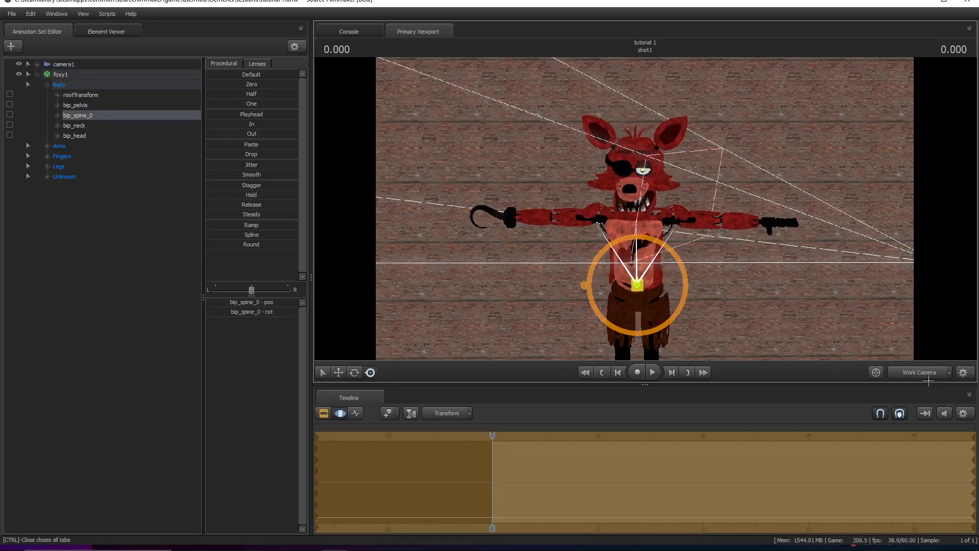
- View the scene through camera1 and tilt Foxy's head downward by rotating the bip_neck bone
left_click(920, 373)
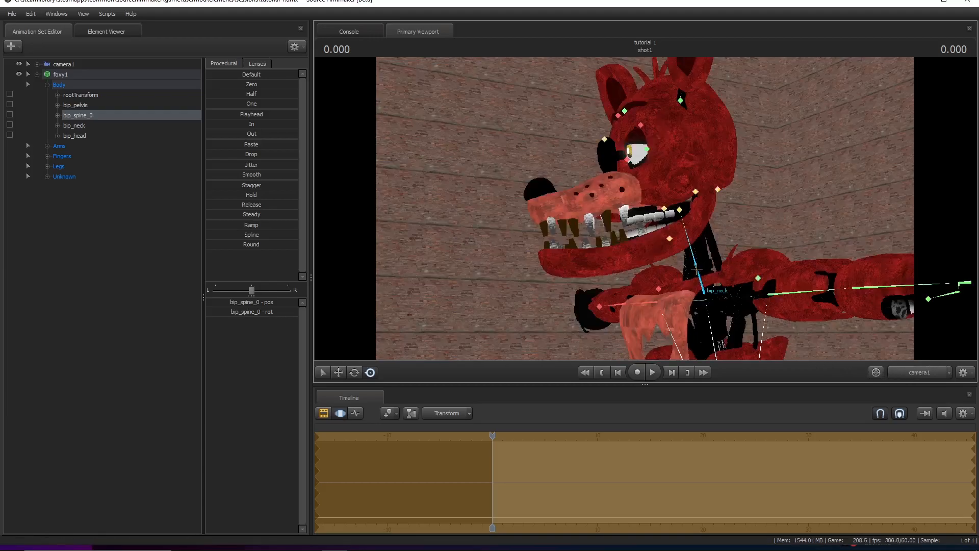
left_click(700, 269)
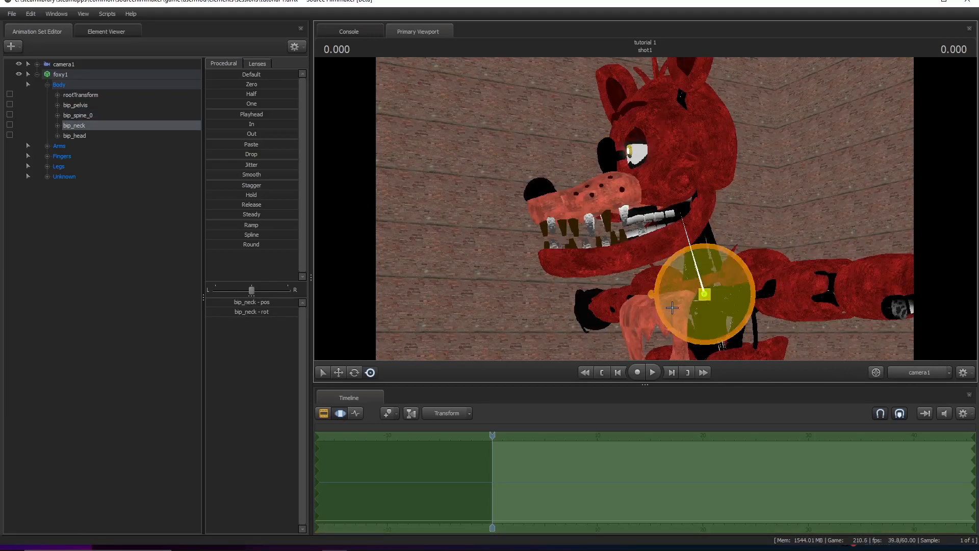
left_click_drag(669, 305, 681, 284)
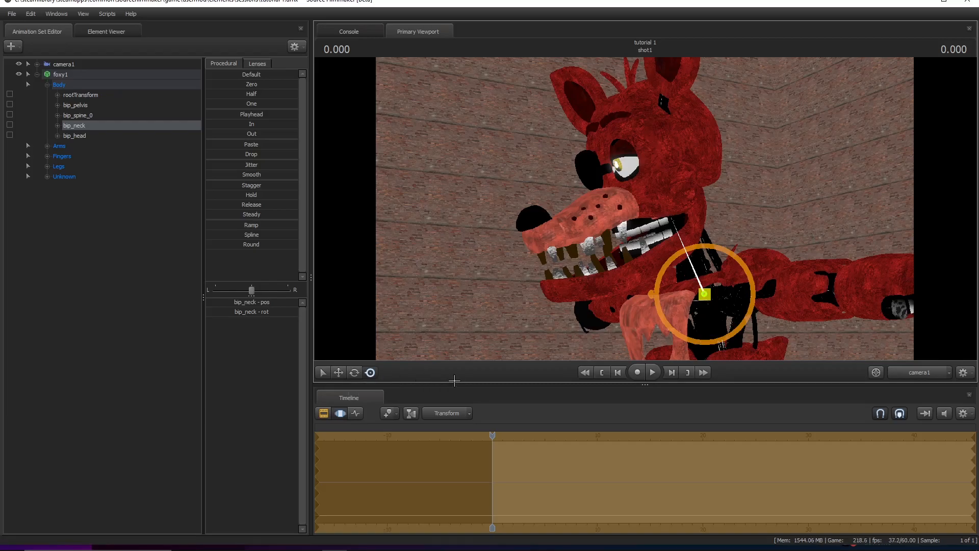
- Undo a trial rotation of bip_neck and try the move, rotate and screen rotate manipulators on it
mouse_move(683, 267)
left_mouse_down()
mouse_move(682, 250)
mouse_move(682, 282)
mouse_move(684, 257)
left_mouse_up()
key("ctrl+z")
key("w")
key("e")
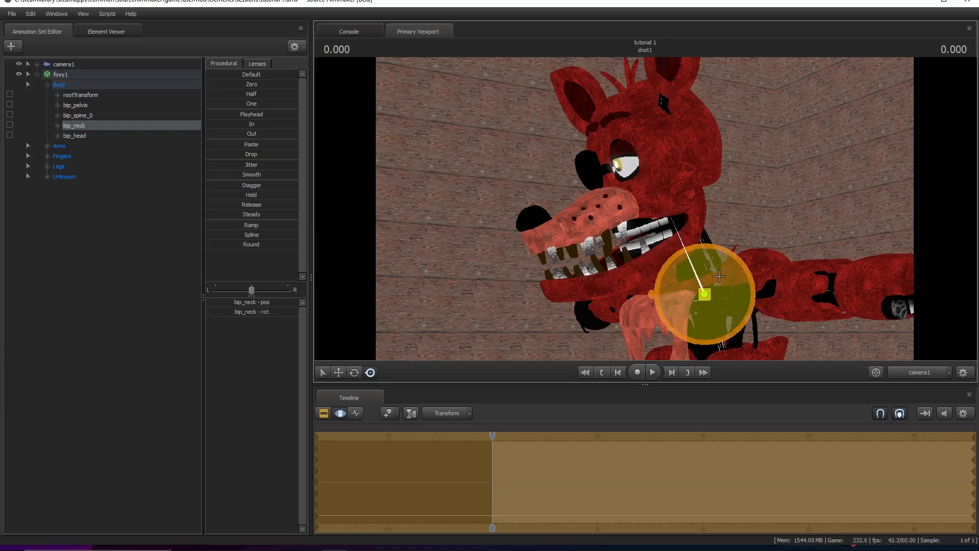
key("w")
key("e")
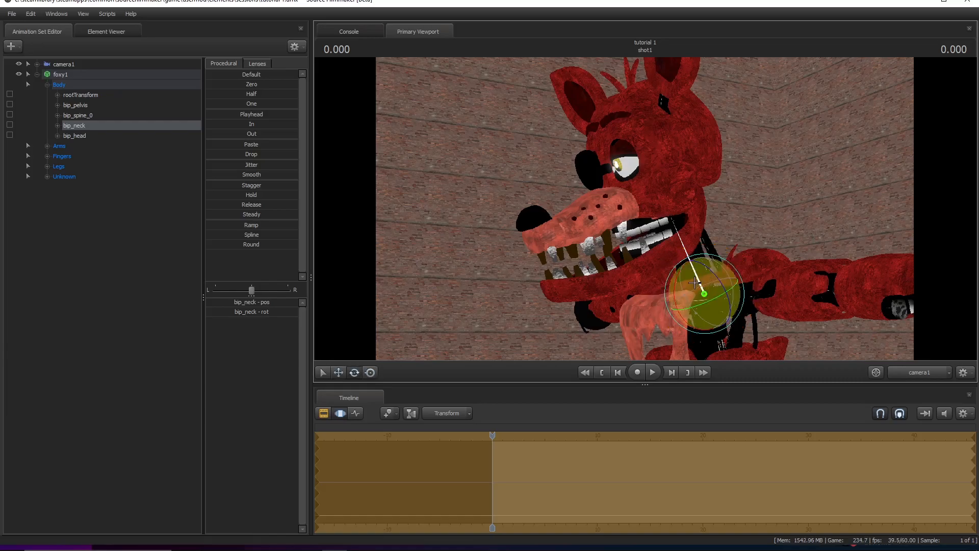
key("r")
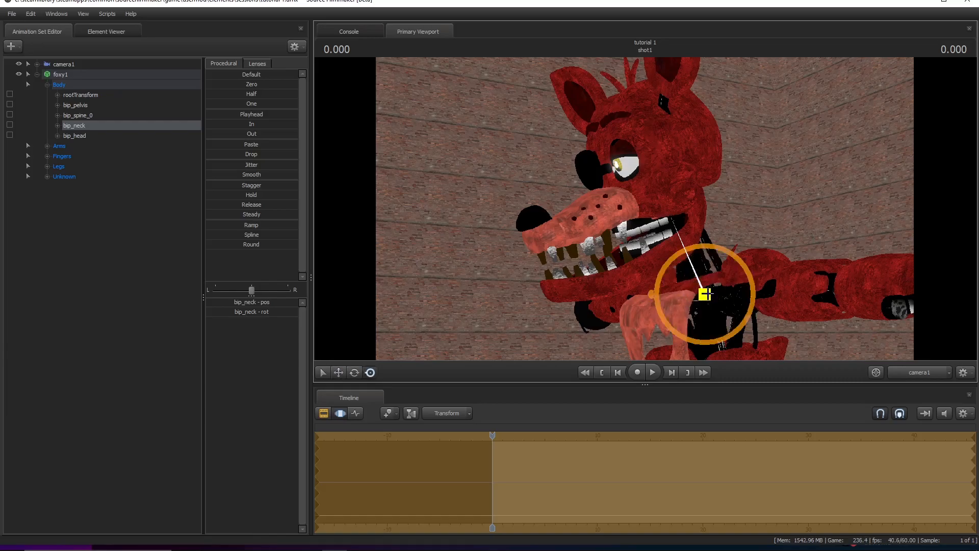
key("w")
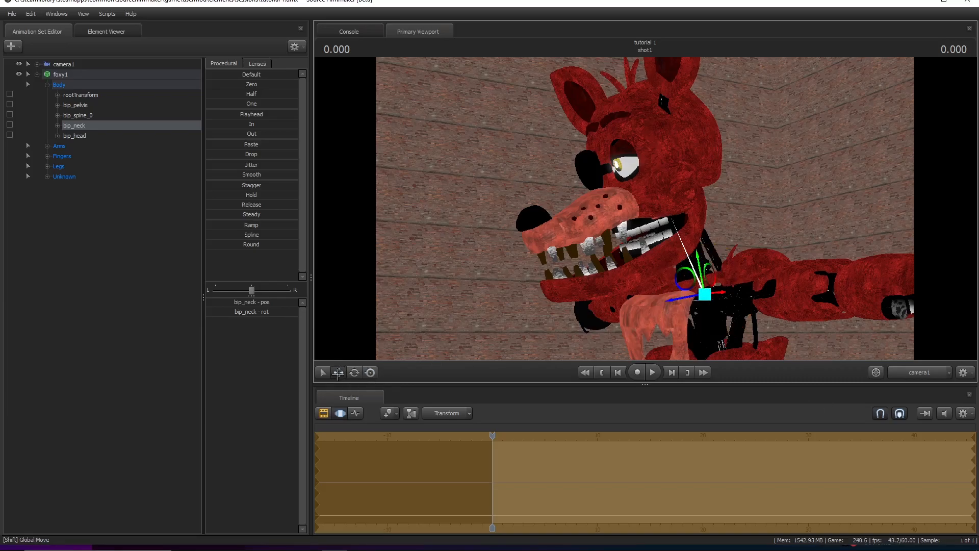
- Try moving the bip_neck bone in the work camera view and undo the moves
left_click(918, 372)
key("w")
left_click_drag(633, 205, 589, 199)
key("ctrl+z")
key("ctrl+z")
key("ctrl+z")
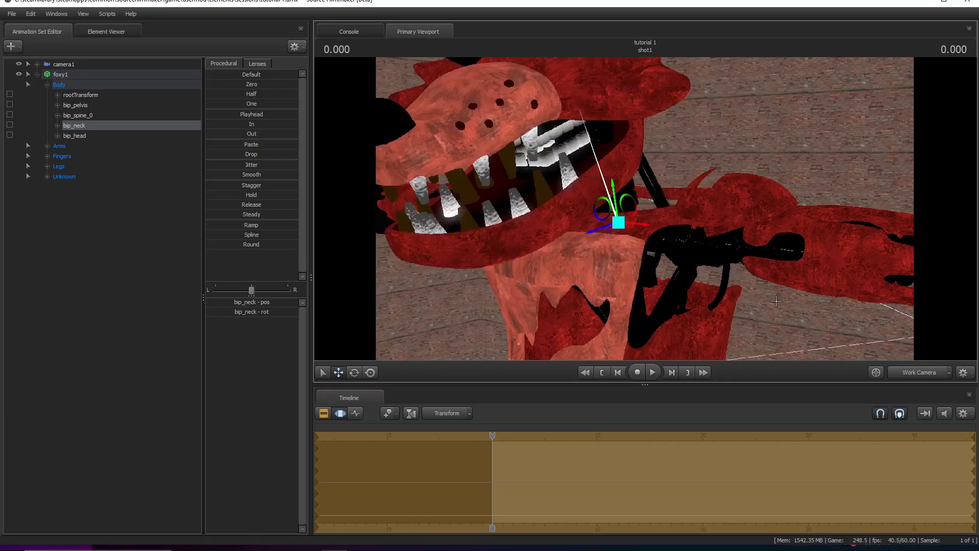
- Try the axis rotate and screen rotate manipulators on Foxy's bip_neck bone and undo the neck rotations
key("e")
left_click_drag(649, 326, 725, 294)
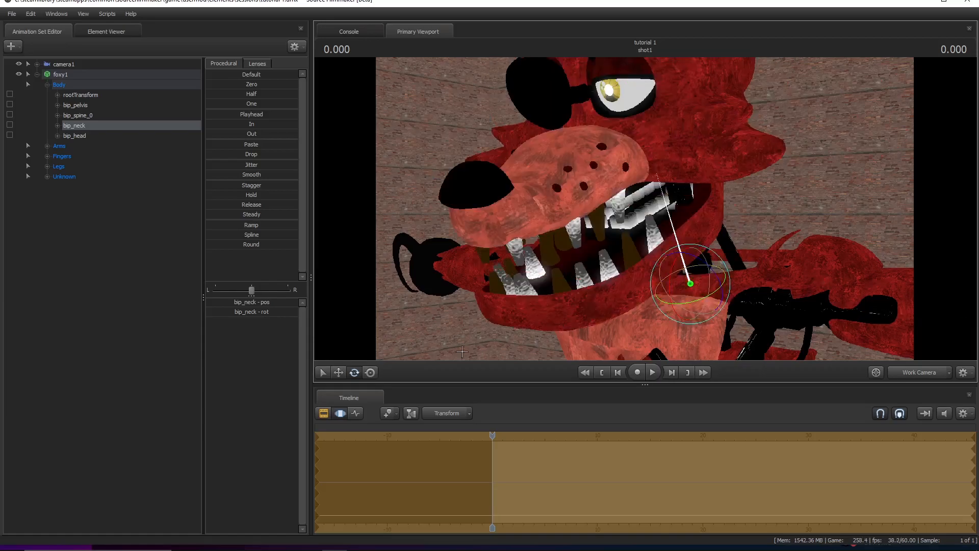
left_click(370, 372)
mouse_move(645, 209)
left_mouse_down()
mouse_move(684, 196)
mouse_move(676, 210)
mouse_move(645, 208)
left_mouse_up()
key("s")
key("w")
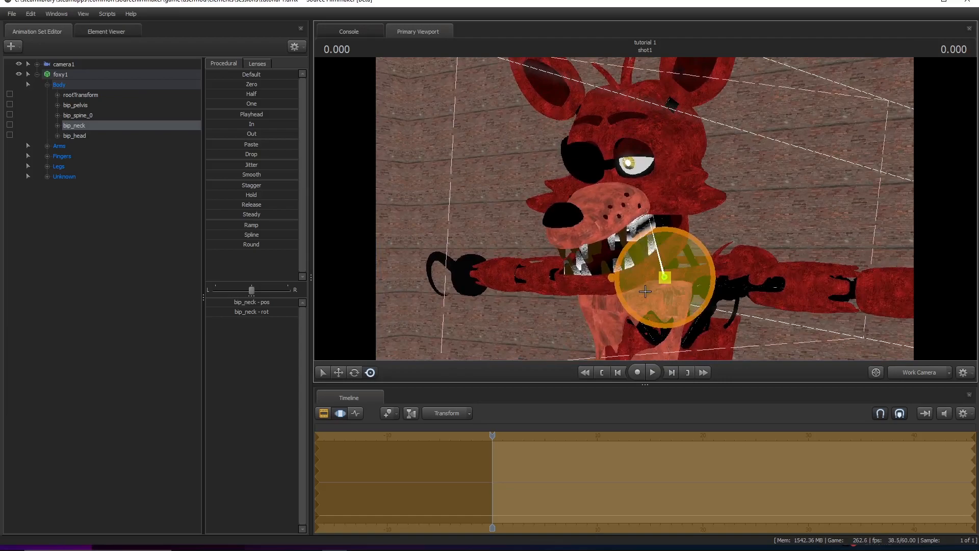
left_click_drag(648, 296, 703, 221)
key("ctrl+z")
key("w")
key("ctrl+z")
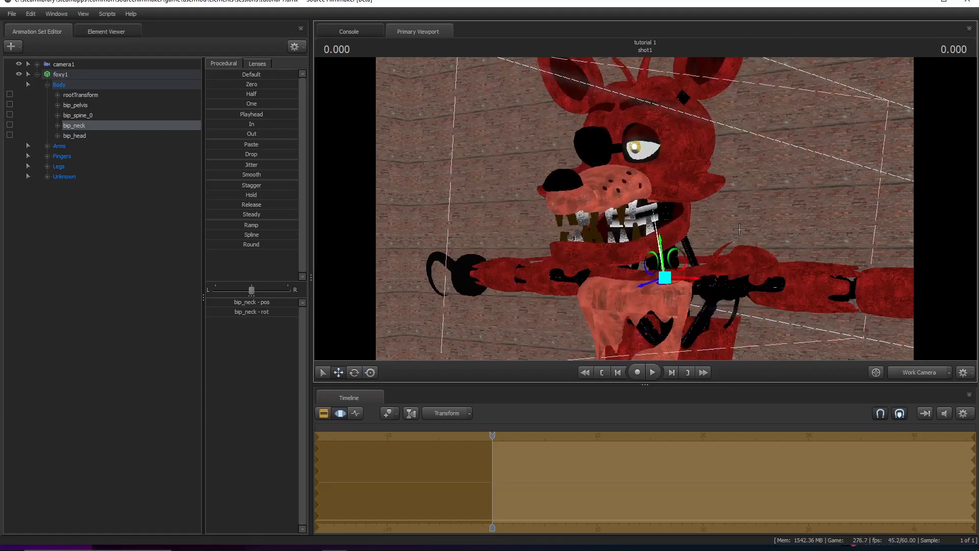
- Tilt Foxy's head down by rotating bip_neck with the screen rotate manipulator and refine the head's pose through camera1
key("r")
left_click_drag(697, 311, 713, 286)
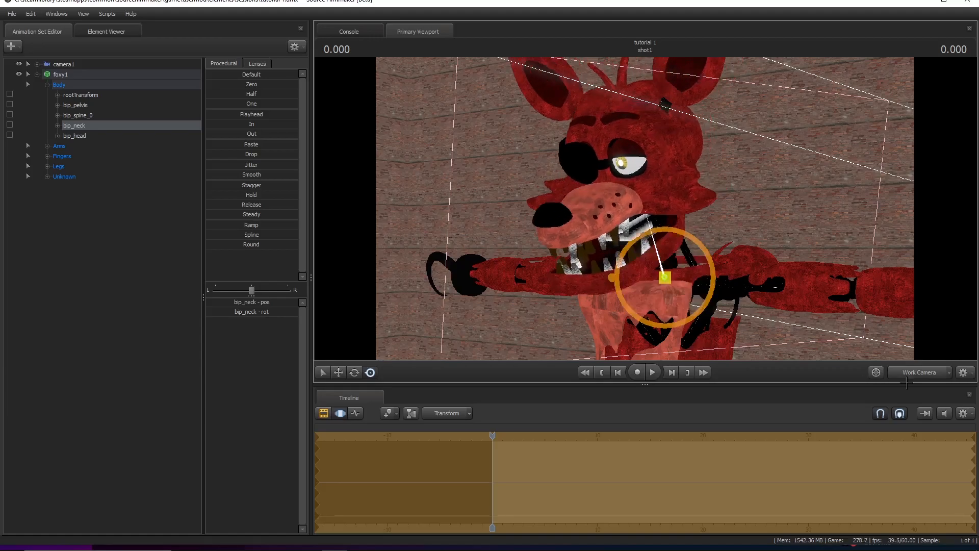
key("c")
left_click(668, 215, "ctrl")
left_click_drag(668, 216, 649, 170)
- Pose Foxy's ears by rotating the bip_ear_L and bip_ear_R bones
left_click(651, 106, "ctrl")
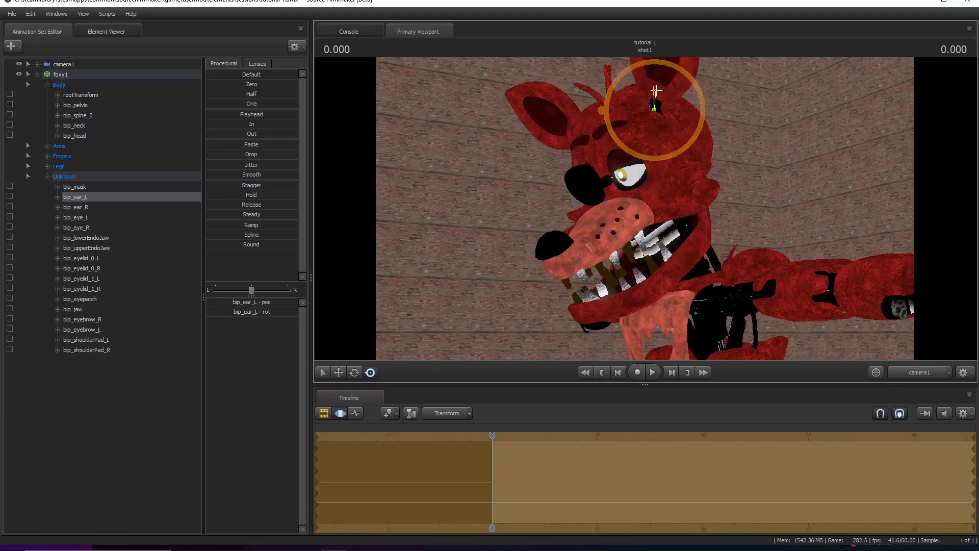
left_click(589, 139, "ctrl")
left_click_drag(609, 166, 620, 152)
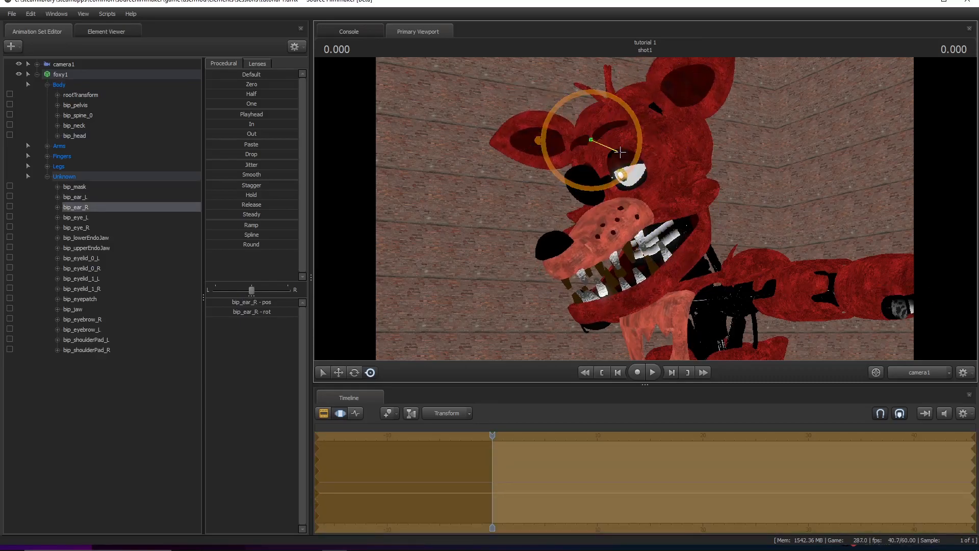
- Lower Foxy's left arm by rotating bip_upperArm_L and start posing the right arm with bip_upperArm_R
left_click(768, 295, "ctrl")
left_click_drag(780, 273, 794, 296)
left_click(657, 304, "ctrl")
left_click_drag(681, 316, 679, 293)
- Bend Foxy's right arm and hand so the hook is raised in front of the face
left_click(599, 356, "ctrl")
left_click_drag(585, 335, 625, 329)
left_click(663, 300, "ctrl")
left_click_drag(665, 273, 681, 278)
left_click(531, 304, "ctrl")
mouse_move(510, 285)
left_mouse_down()
mouse_move(531, 275)
mouse_move(515, 281)
left_mouse_up()
- Open Foxy's left eye wide by rotating bip_eyelid_0_L and bip_eyelid_1_L, and select the eyebrow bones
left_click(634, 167, "ctrl")
left_click(76, 279)
left_click_drag(623, 175, 601, 125)
left_click(127, 319)
left_click(168, 338)
left_click(596, 134, "ctrl")
left_click(587, 139, "ctrl")
- Try rotating bones around Foxy's jaw and the bip_eyepatch bone, undoing the trial rotations
left_click(673, 191, "ctrl")
left_click_drag(684, 209, 678, 224)
key("ctrl+z")
left_click(670, 247, "ctrl")
left_click_drag(653, 266, 634, 237)
left_click(576, 167, "ctrl")
left_click_drag(561, 143, 537, 123)
key("ctrl+z")
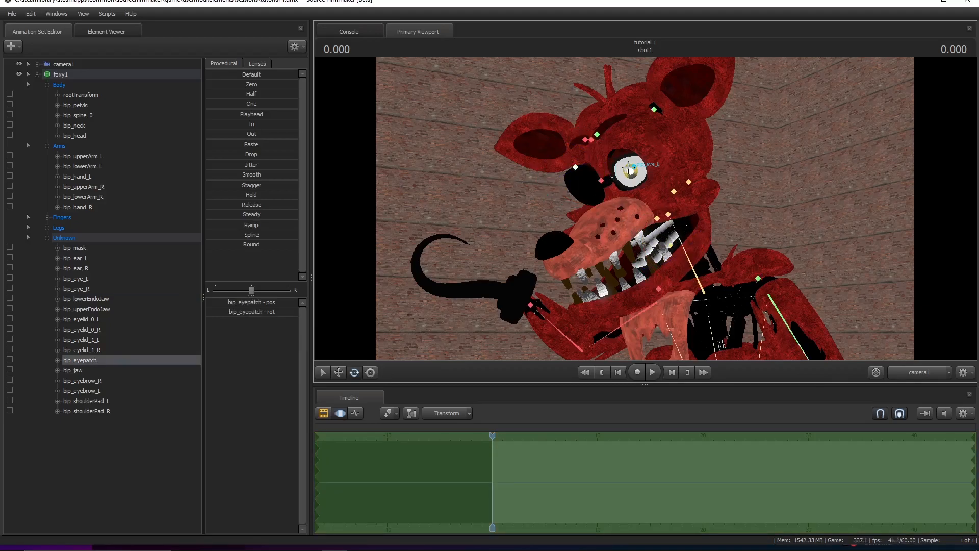
- Adjust Foxy's bip_eye_L bone and collapse the foxy1 animation set with nothing selected
left_click(631, 169, "ctrl")
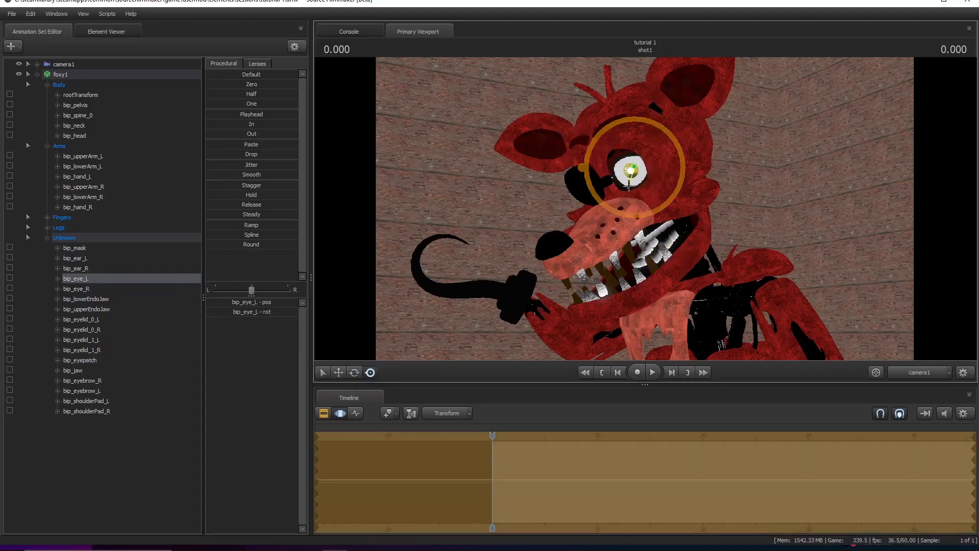
left_click(88, 451)
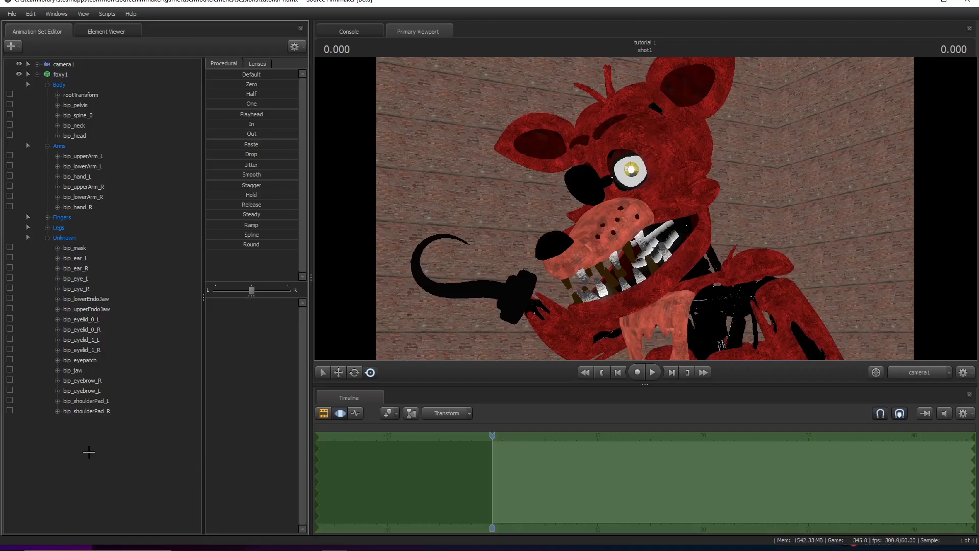
left_click(38, 74)
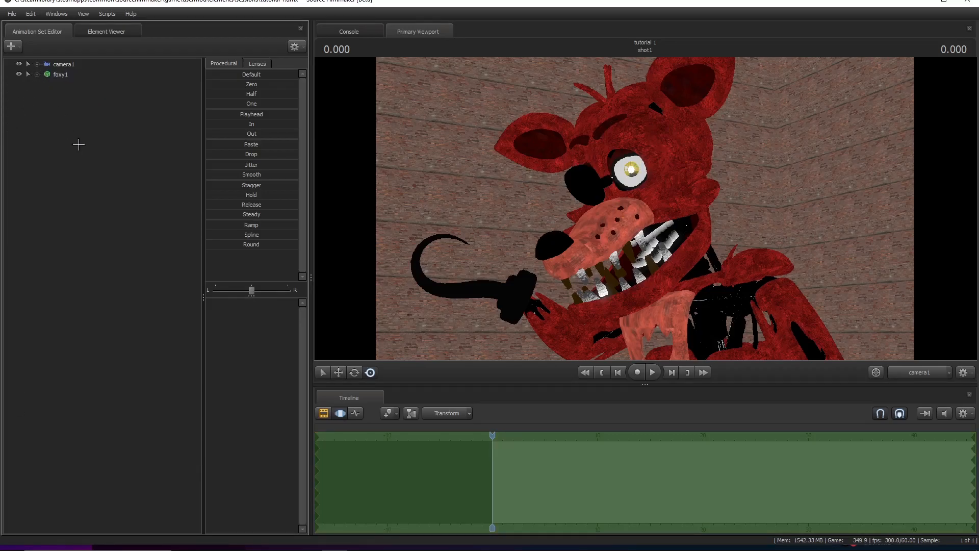
- Enable lighting in the viewport, then create an animation set for a new light and select it
right_click(531, 162)
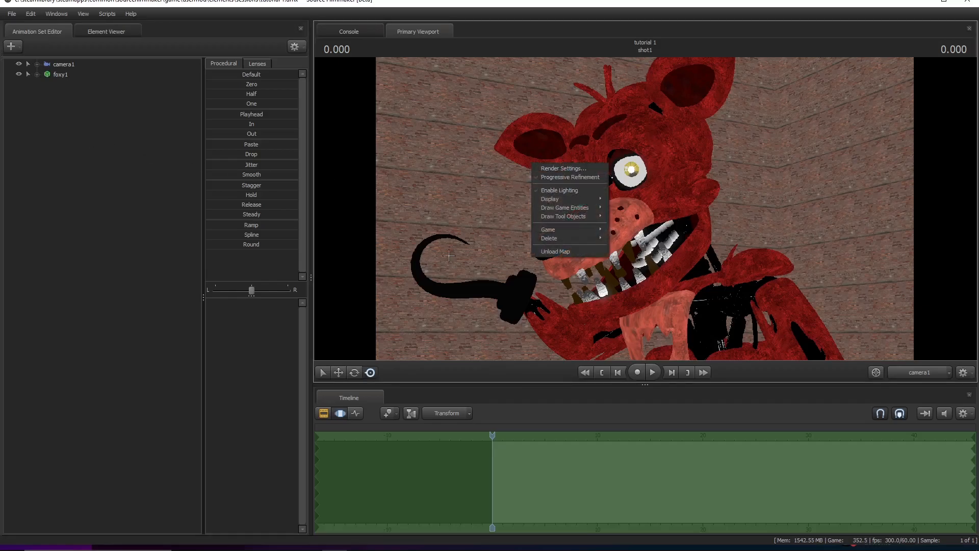
left_click(547, 190)
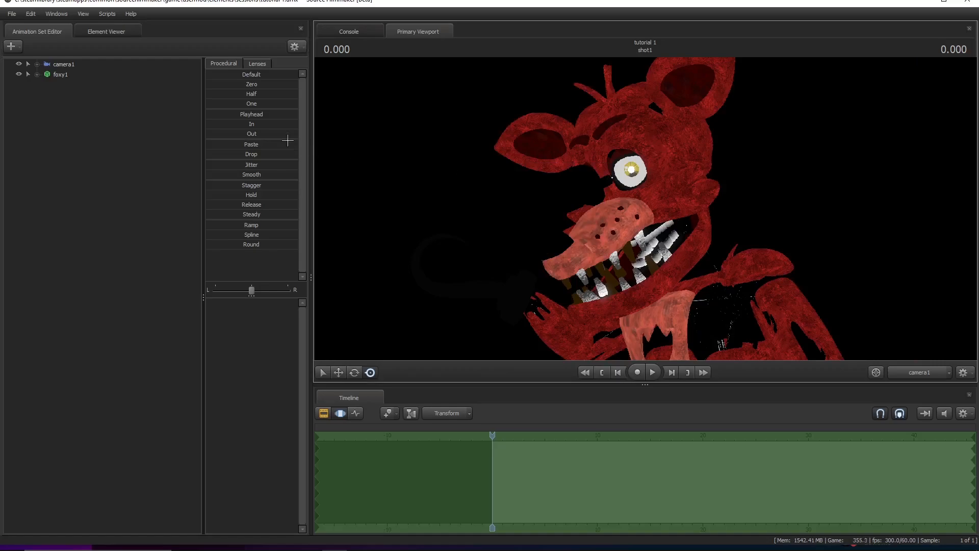
left_click(11, 46)
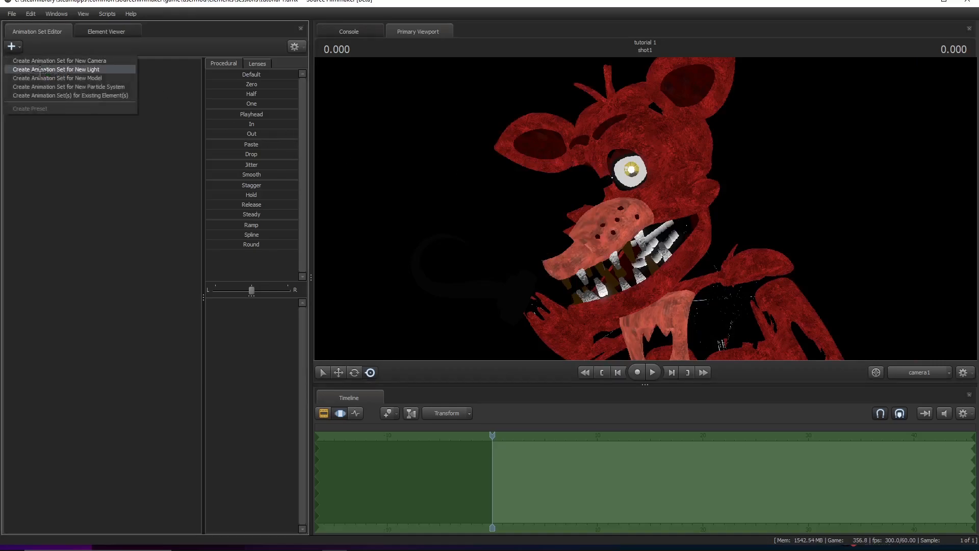
left_click(64, 70)
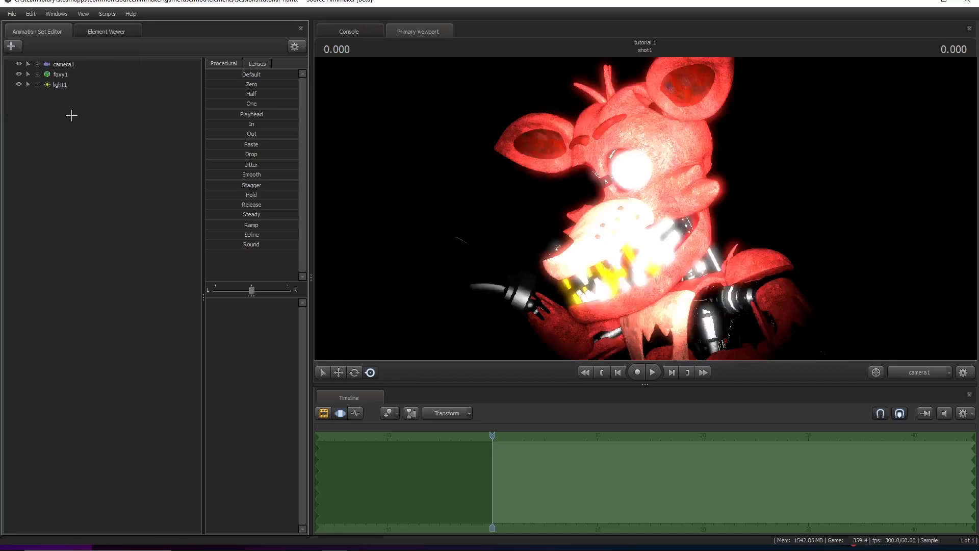
left_click(59, 85)
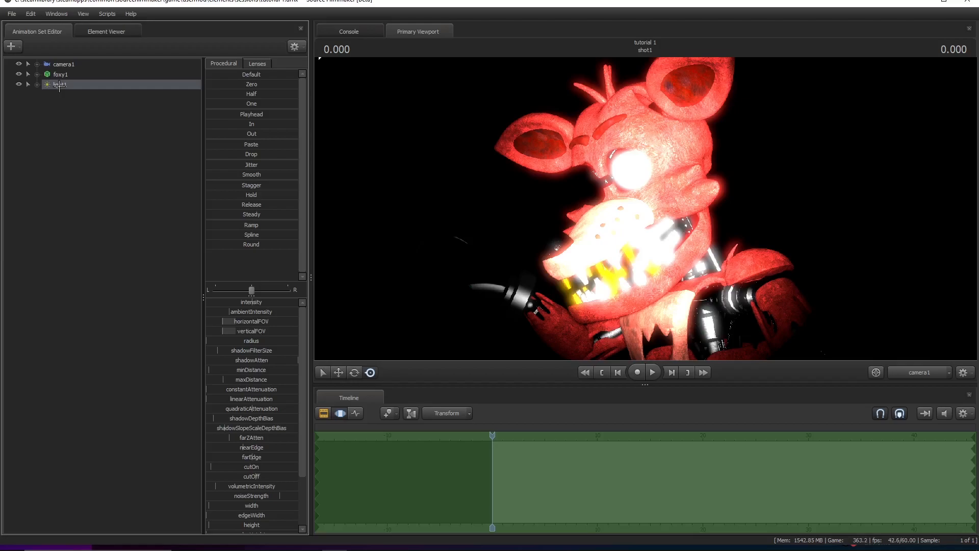
- Look through light1 and fly it away from Foxy's face to light the whole figure from a distance
left_click_drag(59, 85, 629, 185)
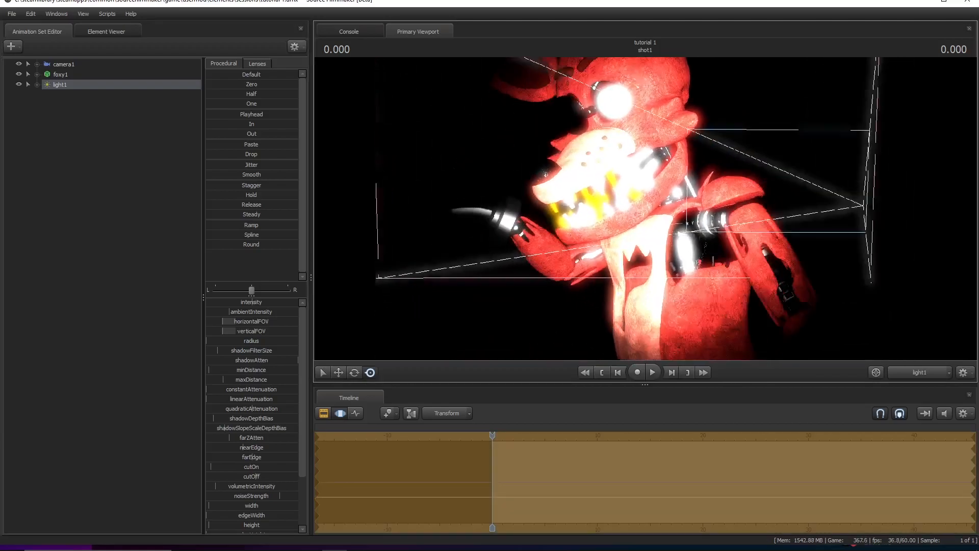
key("s")
key("w")
key("d")
left_click_drag(407, 298, 407, 298)
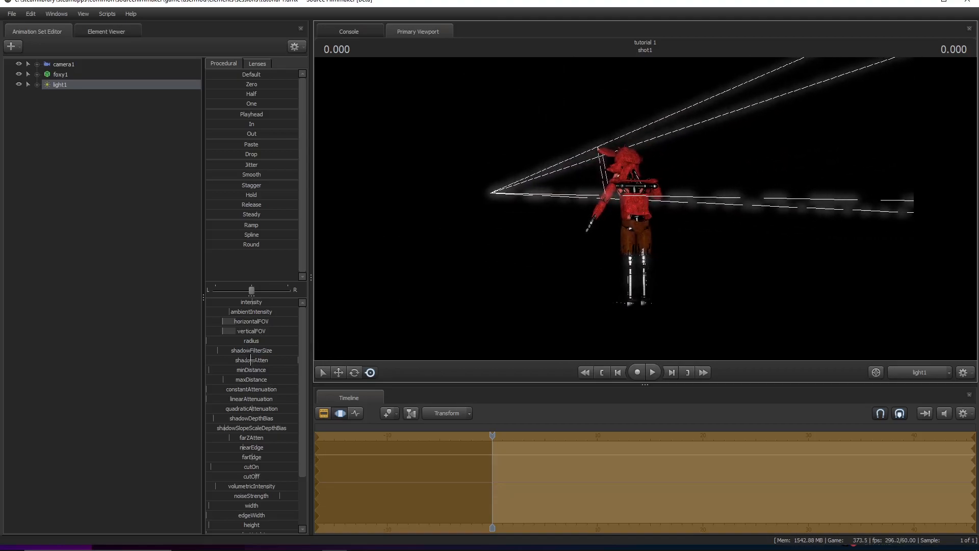
- Lower light1's shadowFilterSize, fine-tune its aim at Foxy, and lower its intensity while viewing through camera1
left_click_drag(228, 352, 206, 352)
left_click_drag(360, 324, 813, 289)
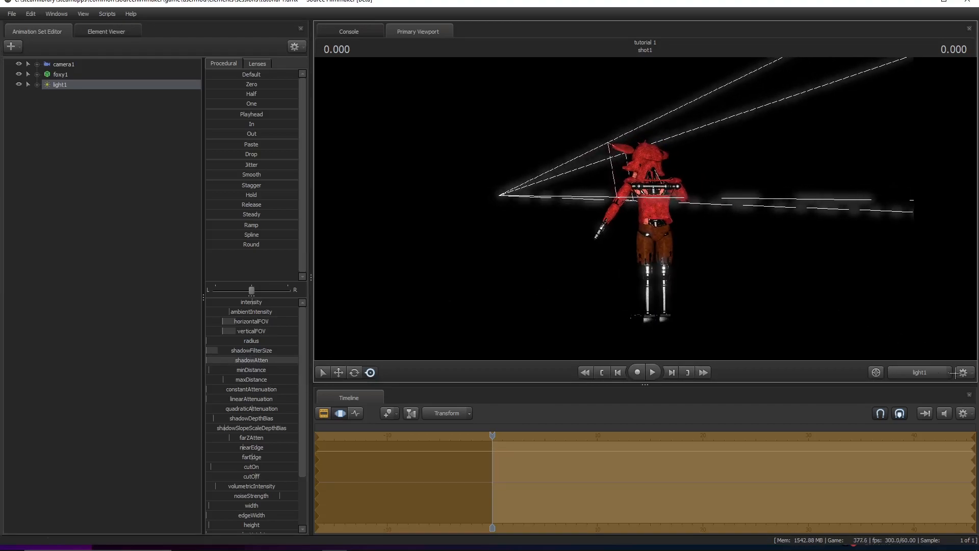
left_click(918, 372)
left_click_drag(251, 302, 109, 160)
- Try lowering camera1's bloomScale, then undo the change
left_click(64, 65)
left_click_drag(243, 341, 172, 279)
key("ctrl+z")
- Create a second light, lower its shadowFilterSize, aim it at Foxy through its own view and return to camera1
left_click(11, 46)
left_click(77, 68)
left_click_drag(259, 352, 144, 282)
left_click_drag(76, 95, 463, 192)
left_click(77, 96)
left_click_drag(561, 204, 765, 255)
left_click(919, 372)
- Create an animation set for a third light and lower its intensity and shadowFilterSize
left_click(11, 46)
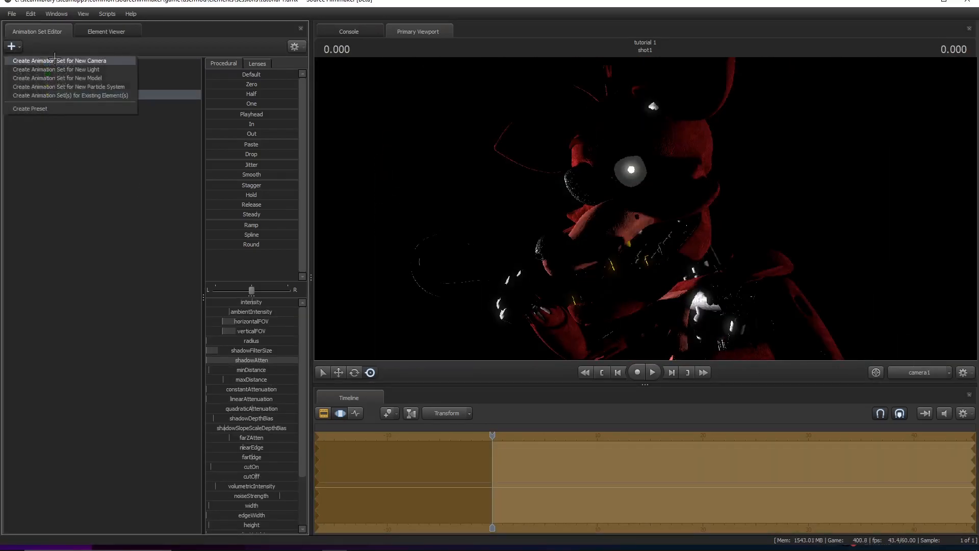
left_click(76, 69)
left_click(926, 371)
left_click(927, 370)
left_click_drag(257, 305, 217, 305)
left_click_drag(242, 361, 108, 347)
- Look through light3, reposition it to light Foxy's hook and muzzle, and return to the camera1 view
left_click(926, 372)
left_click_drag(644, 209, 607, 343)
key("s")
left_click(607, 344)
left_click(912, 369)
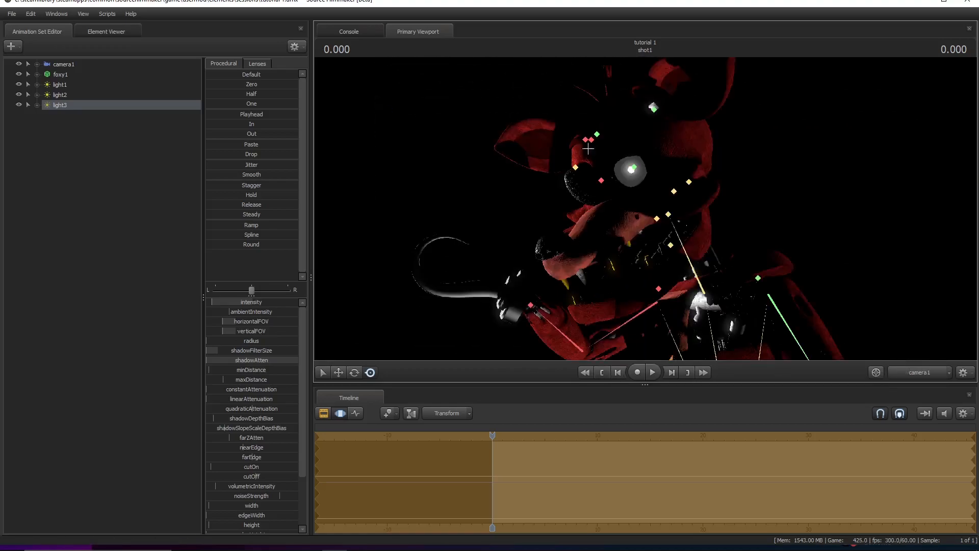
- Refine Foxy's pose by rotating the ear on the hook side, the right lower arm and bip_hand_R
left_click(618, 116)
left_click_drag(621, 112, 628, 123)
left_click(529, 303, "ctrl")
left_click_drag(517, 276, 516, 276)
left_click(580, 347, "ctrl")
left_click_drag(549, 322, 538, 336)
left_click(514, 306, "ctrl")
left_click_drag(518, 279, 525, 279)
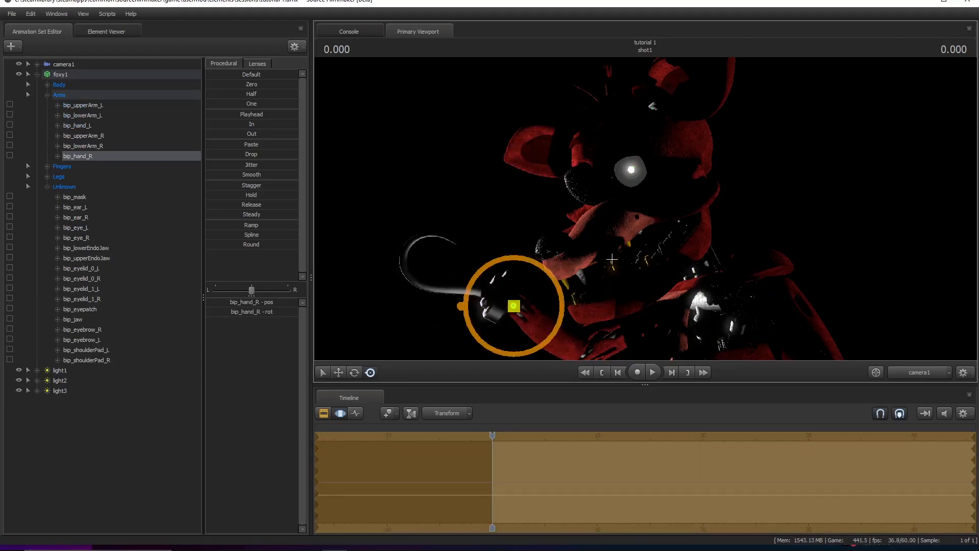
- Switch foxy1's eye to the dark variant with a ringed red pupil using the model's appearance options, and clear the selection
right_click(56, 72)
mouse_move(122, 197)
left_click(153, 206)
left_click(103, 432)
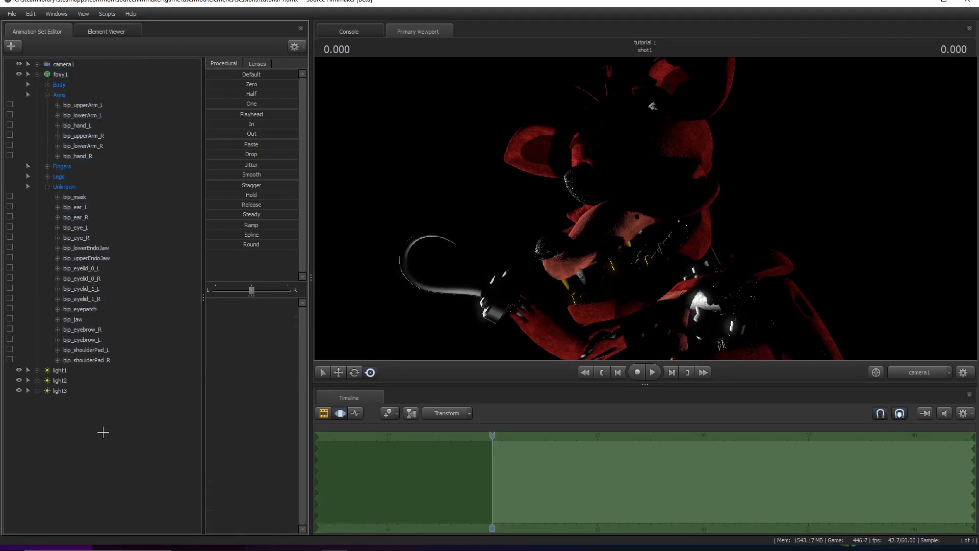
right_click(67, 77)
mouse_move(220, 238)
left_click(265, 249)
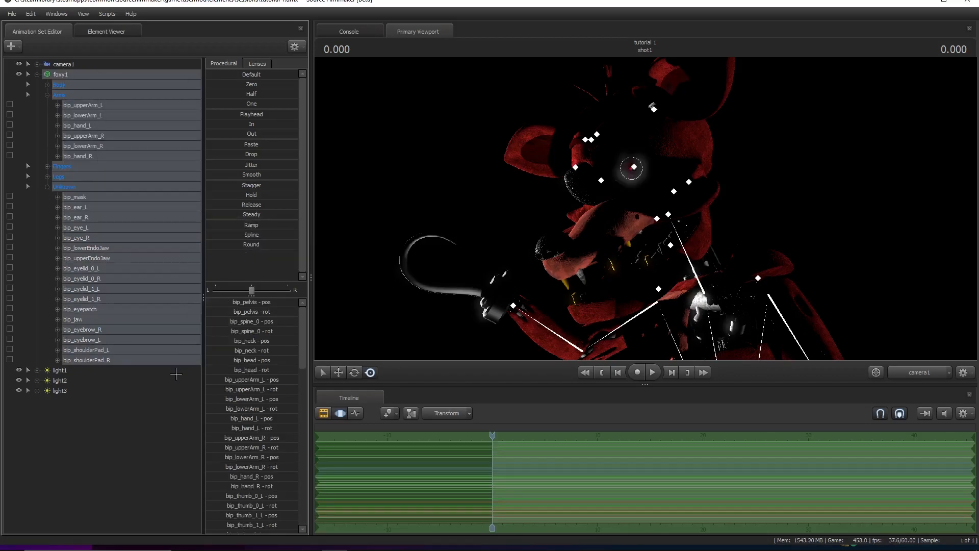
left_click(633, 167)
left_click(136, 438)
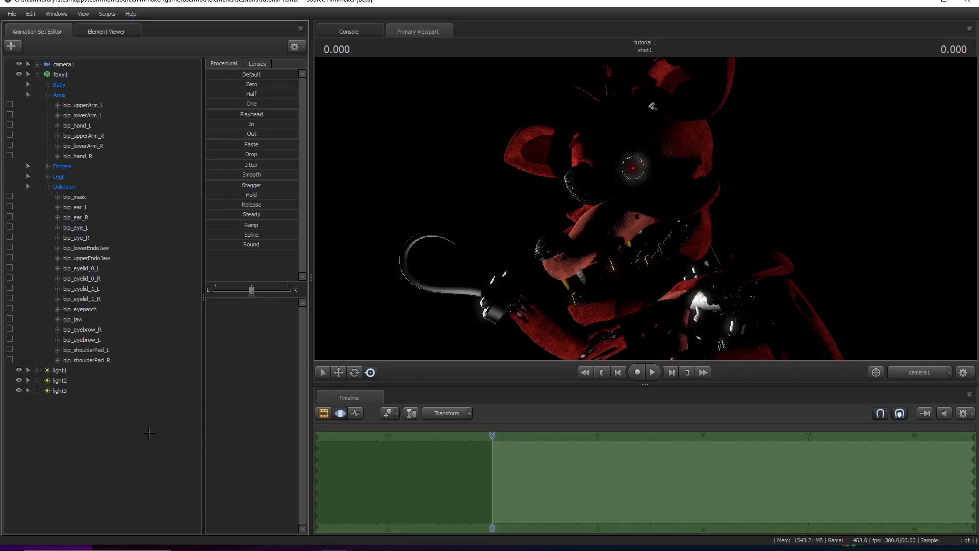
- Lower camera1's bloomScale to its minimum, then collapse the foxy1 animation set and clear the selection
left_click(55, 64)
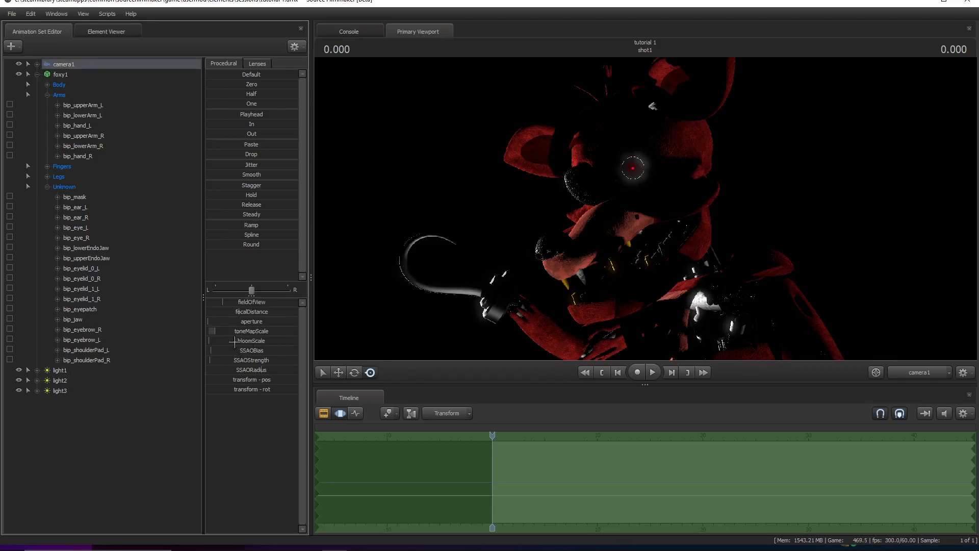
left_click_drag(263, 341, 262, 341)
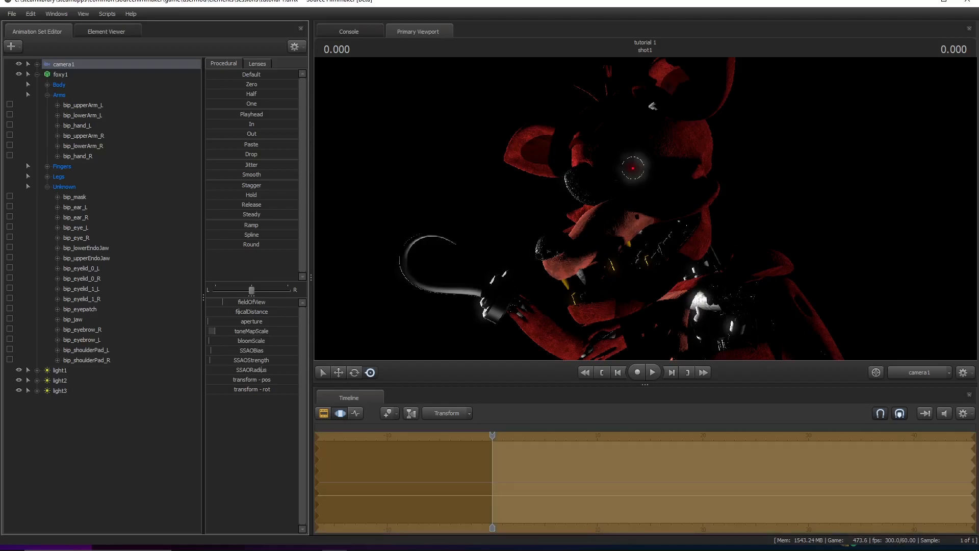
left_click_drag(263, 341, 260, 341)
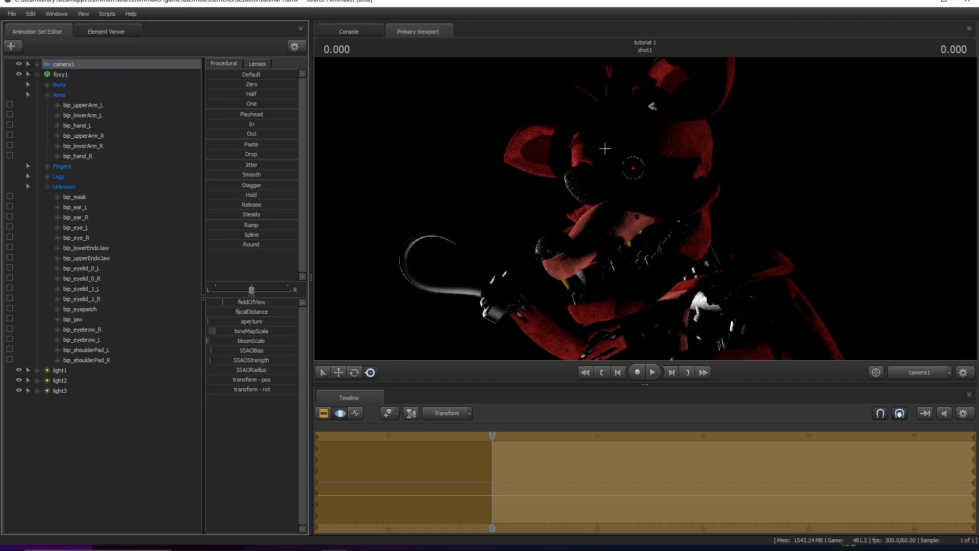
left_click(28, 75)
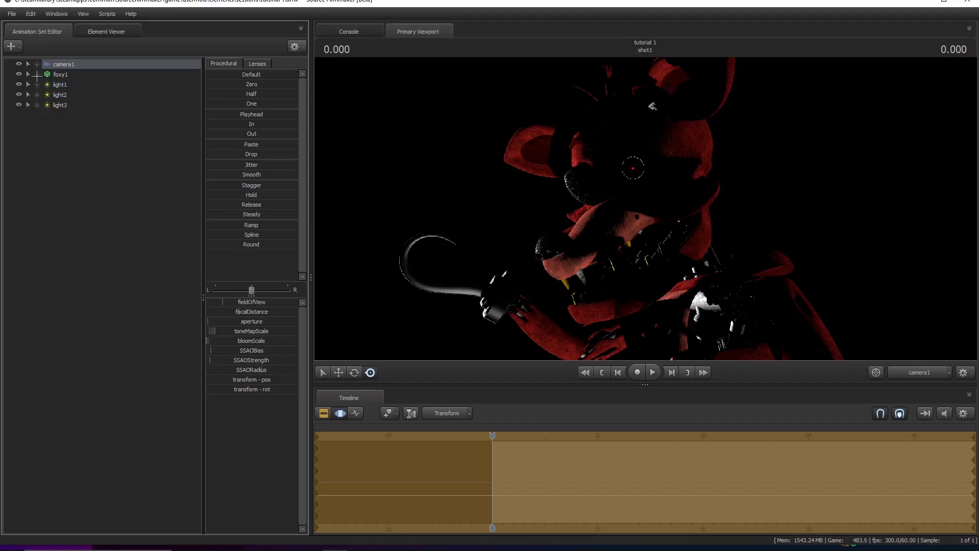
left_click(53, 131)
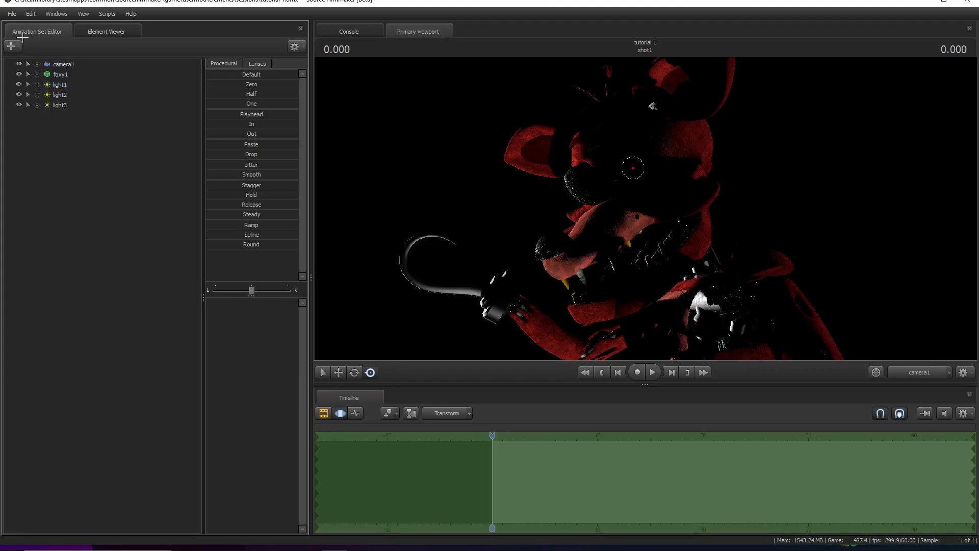
- Start a poster export of the shot and save the modified session
left_click(6, 14)
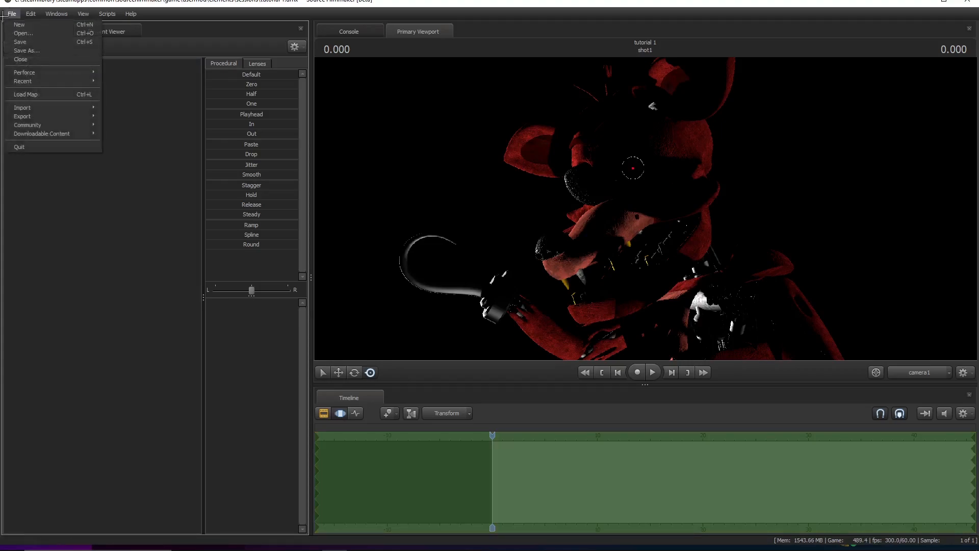
mouse_move(42, 114)
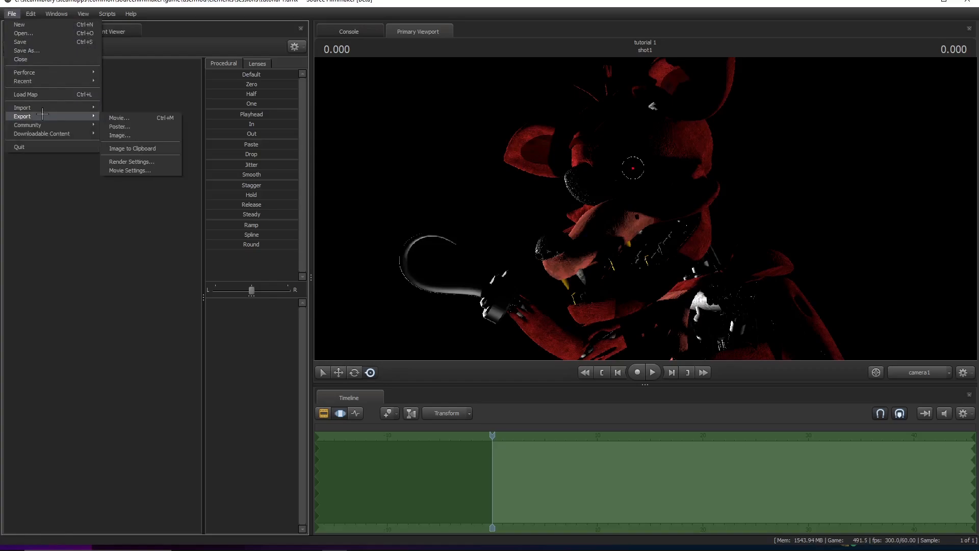
left_click(128, 126)
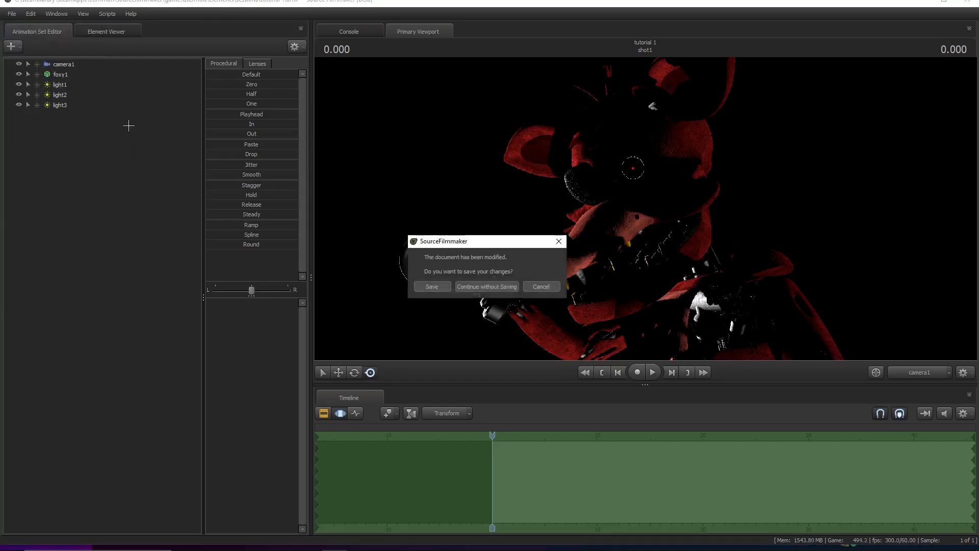
left_click(433, 283)
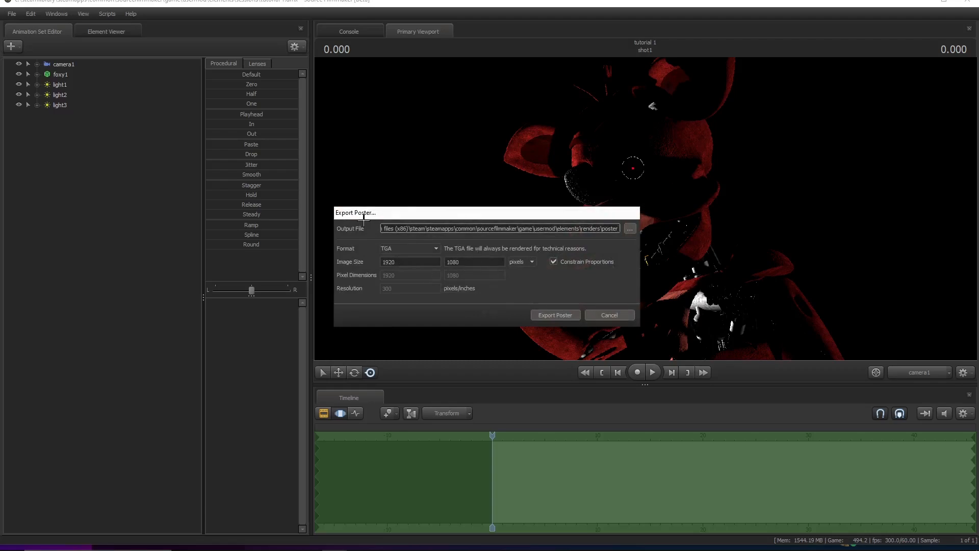
- Set the poster's output file to "foxy render 1" in the Downloads folder
left_click(630, 229)
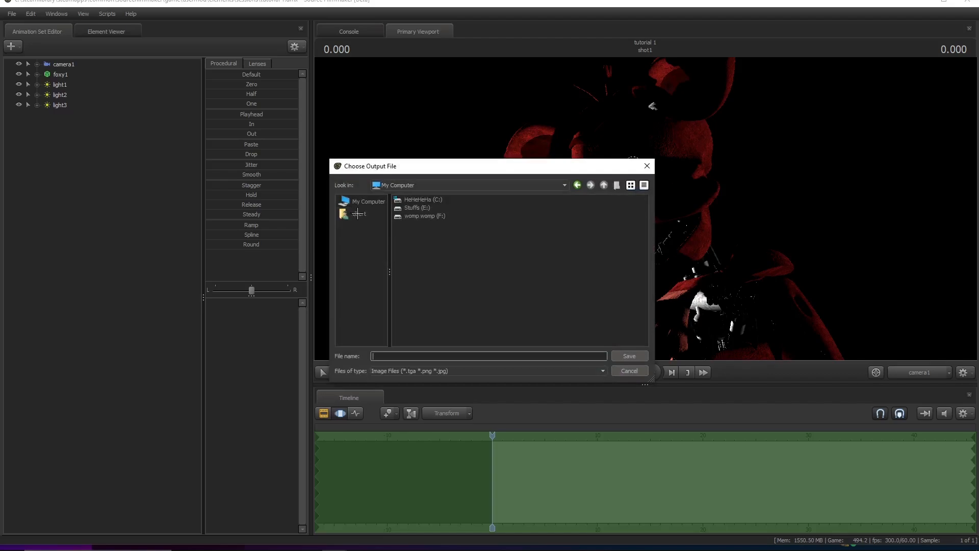
left_click(359, 213)
double_click(418, 265)
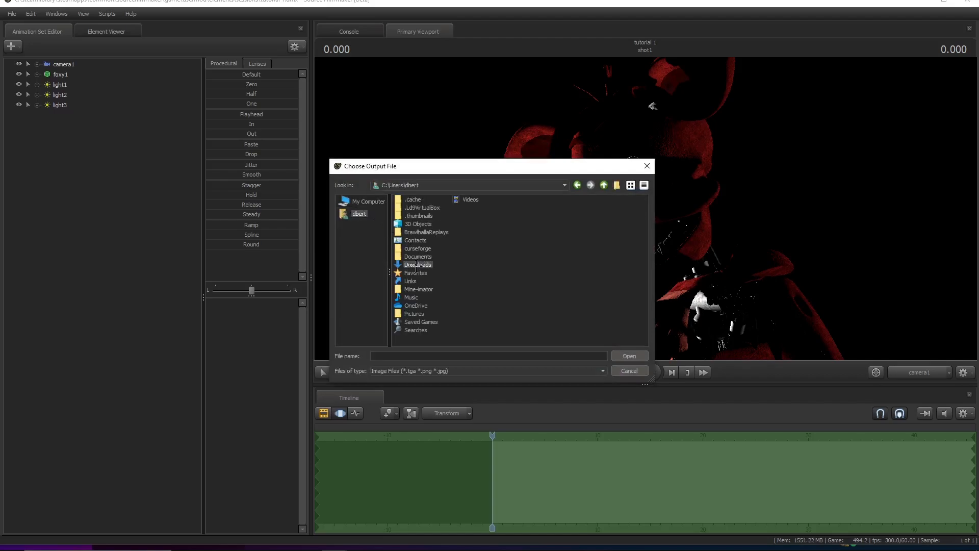
double_click(418, 264)
left_click(511, 286)
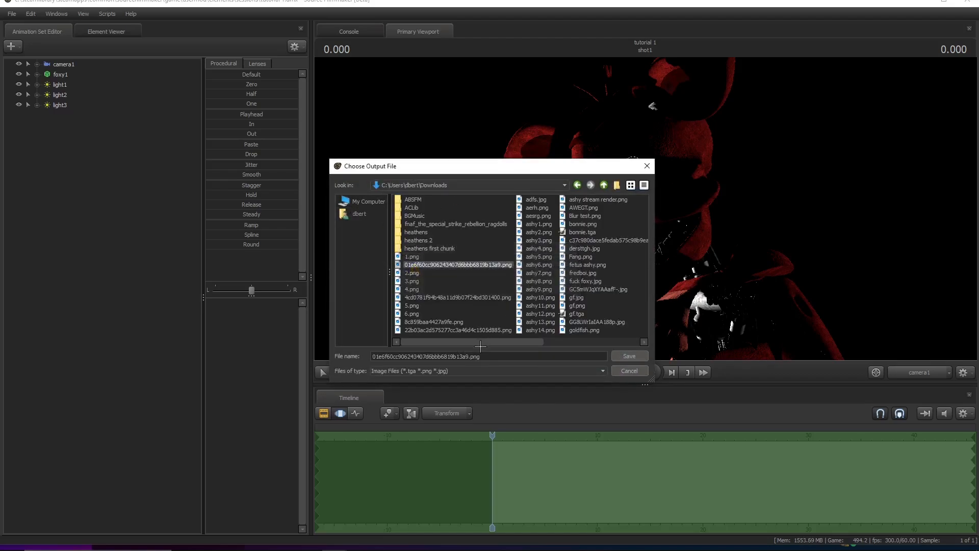
left_click(477, 355)
key("ctrl+a")
key("BackSpace")
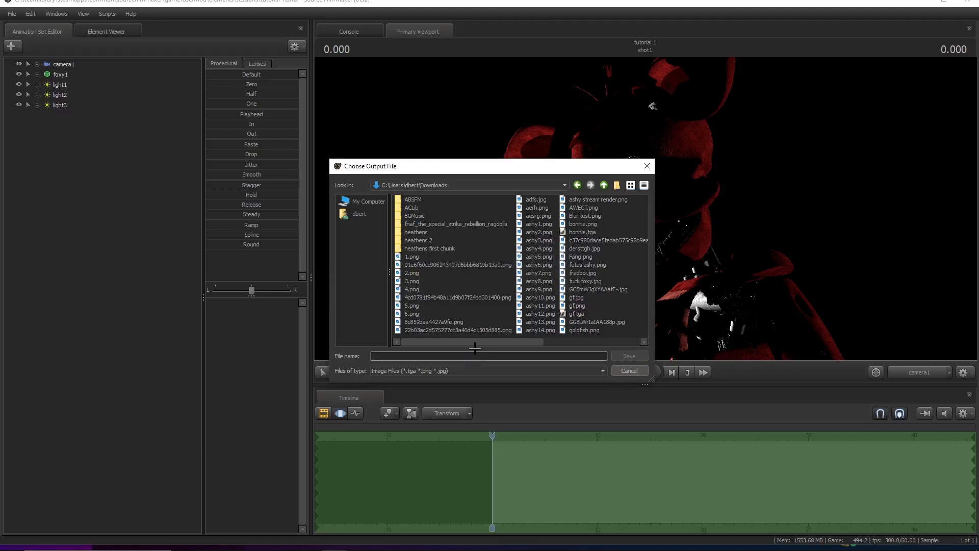
type("foxy render 1")
left_click(632, 355)
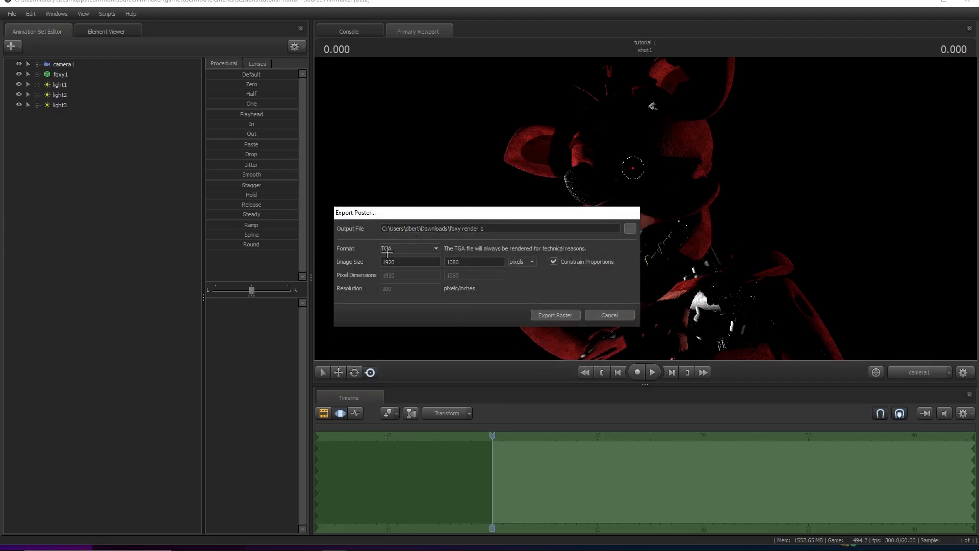
- Set the poster format to PNG and export it at 1920 x 1080 pixels
left_click(402, 247)
left_click(390, 265)
left_click(553, 314)
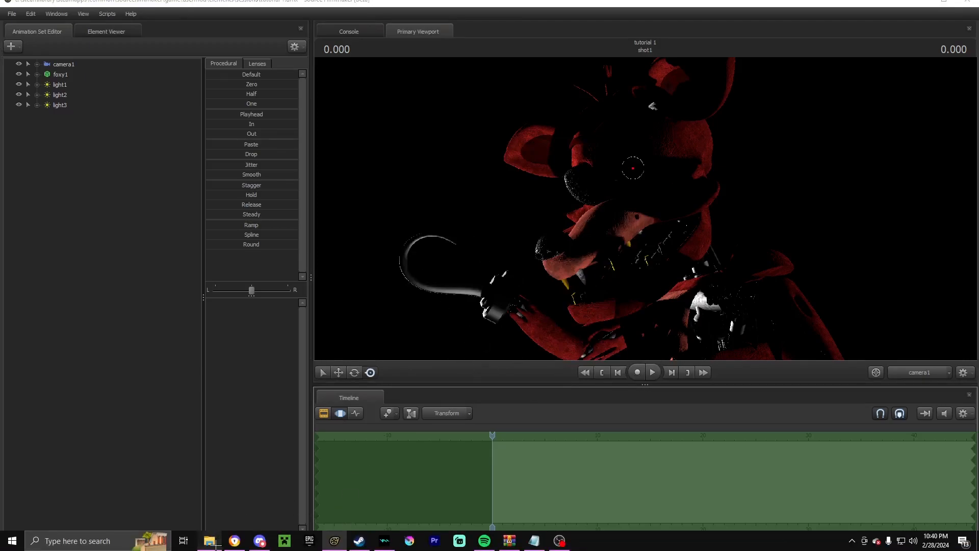
- Switch to File Explorer and open foxy render 1.png from the Downloads folder to view the render
left_click(214, 542)
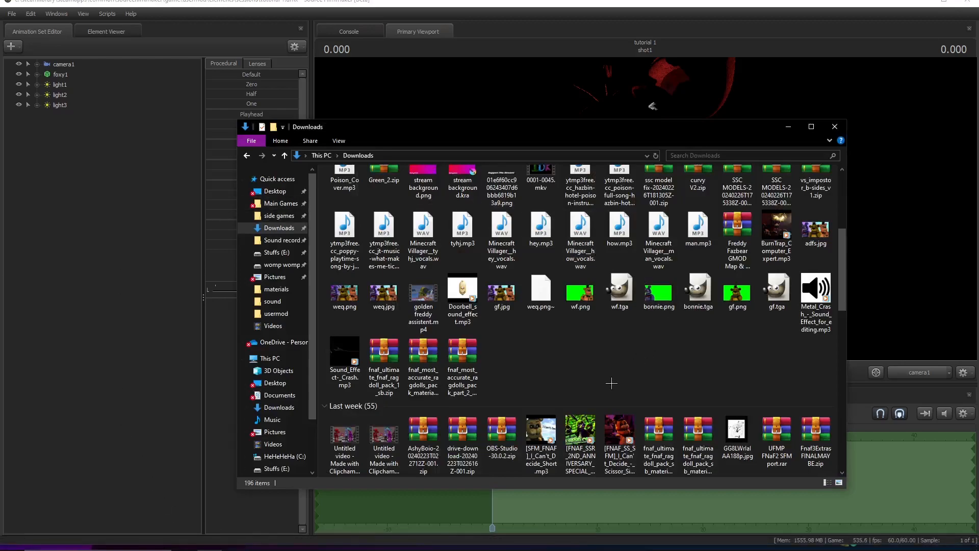
scroll(612, 383, "up", 4)
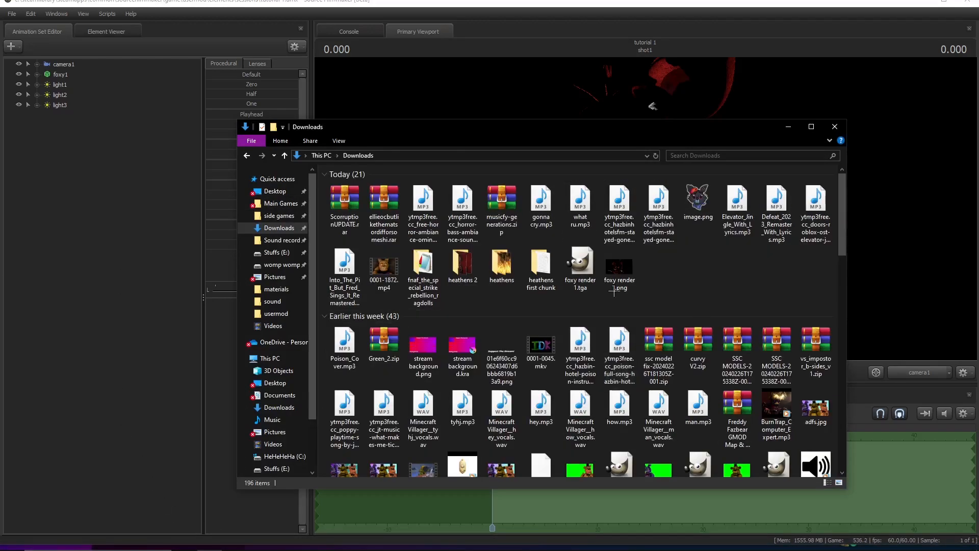
left_click(620, 269)
key("Return")
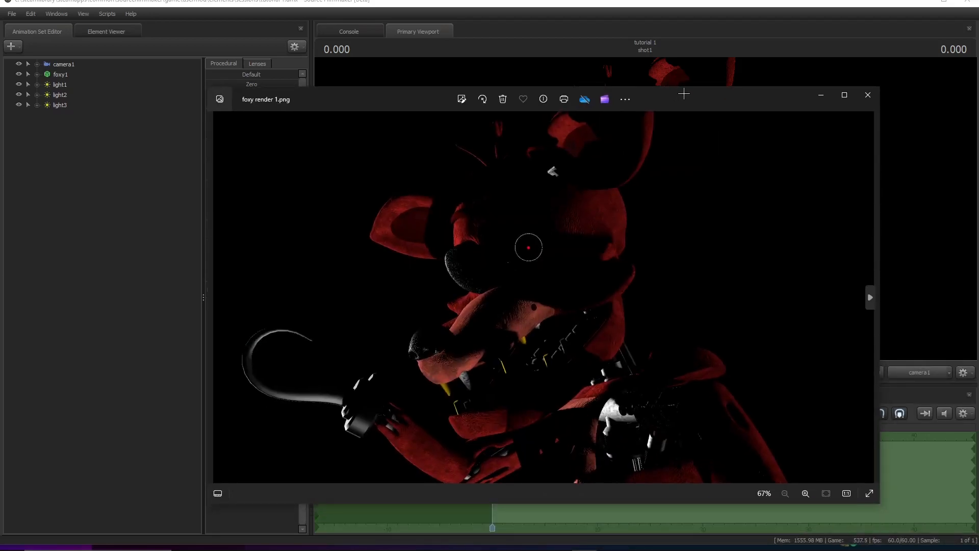